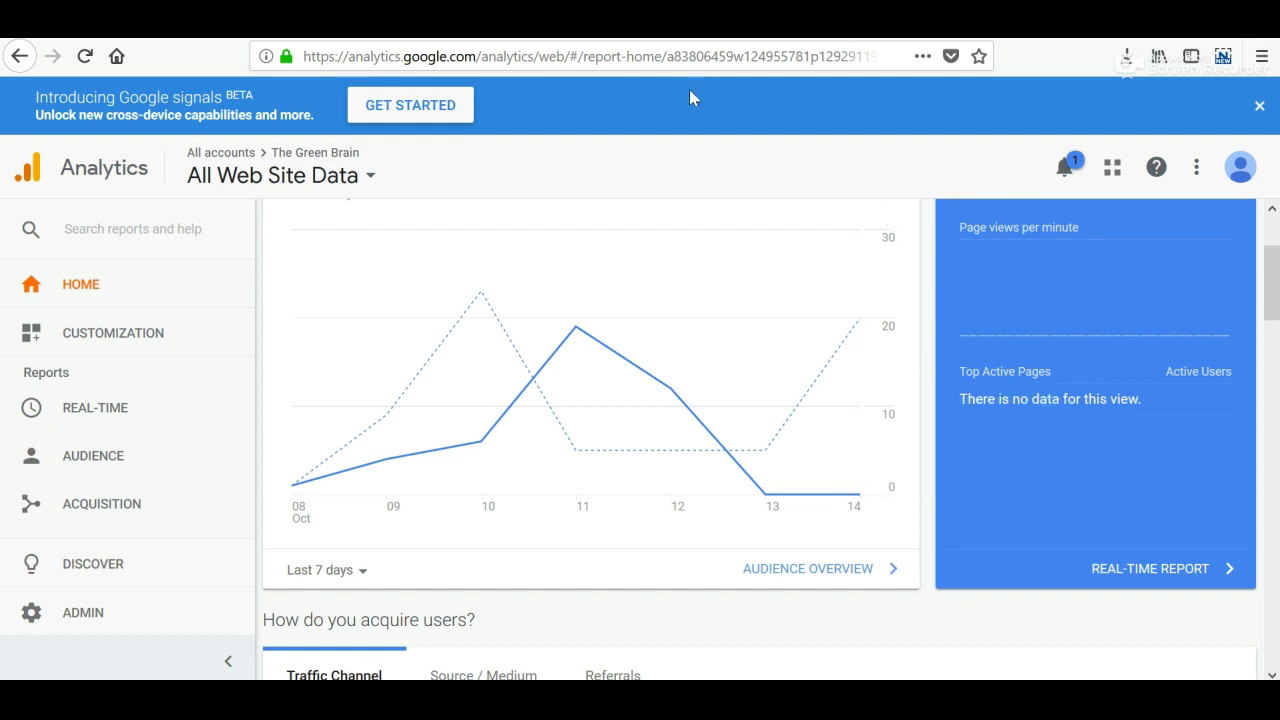
# Step: Switch to the Google results for "whats my ip" and select the public IP address
pyautogui.click(577, 40)
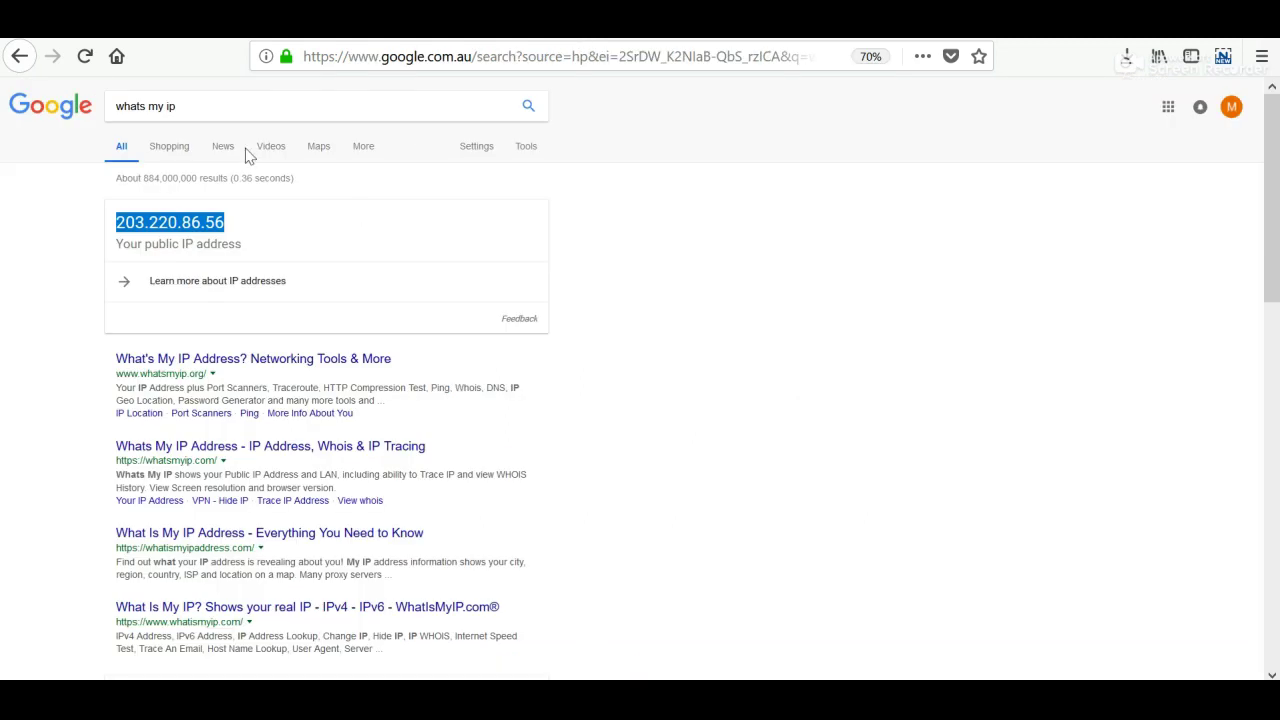
pyautogui.click(192, 113)
pyautogui.click(857, 262)
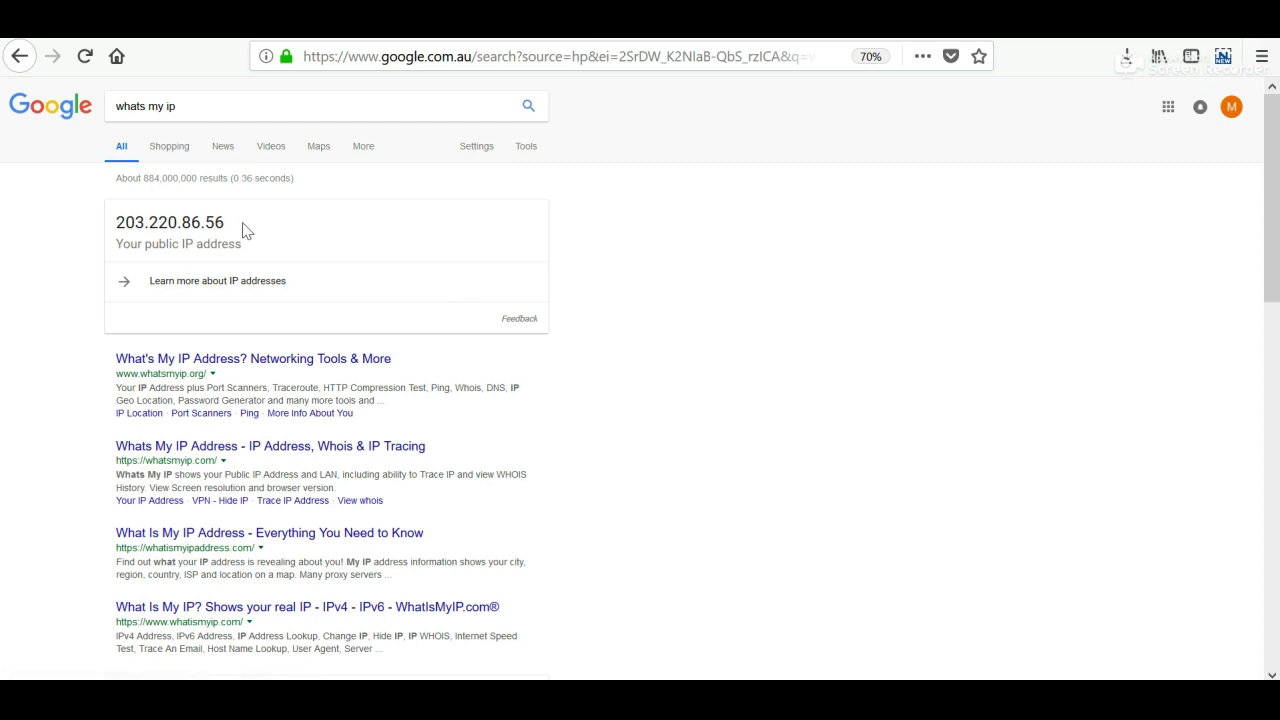
pyautogui.moveTo(243, 225); pyautogui.dragTo(106, 218)
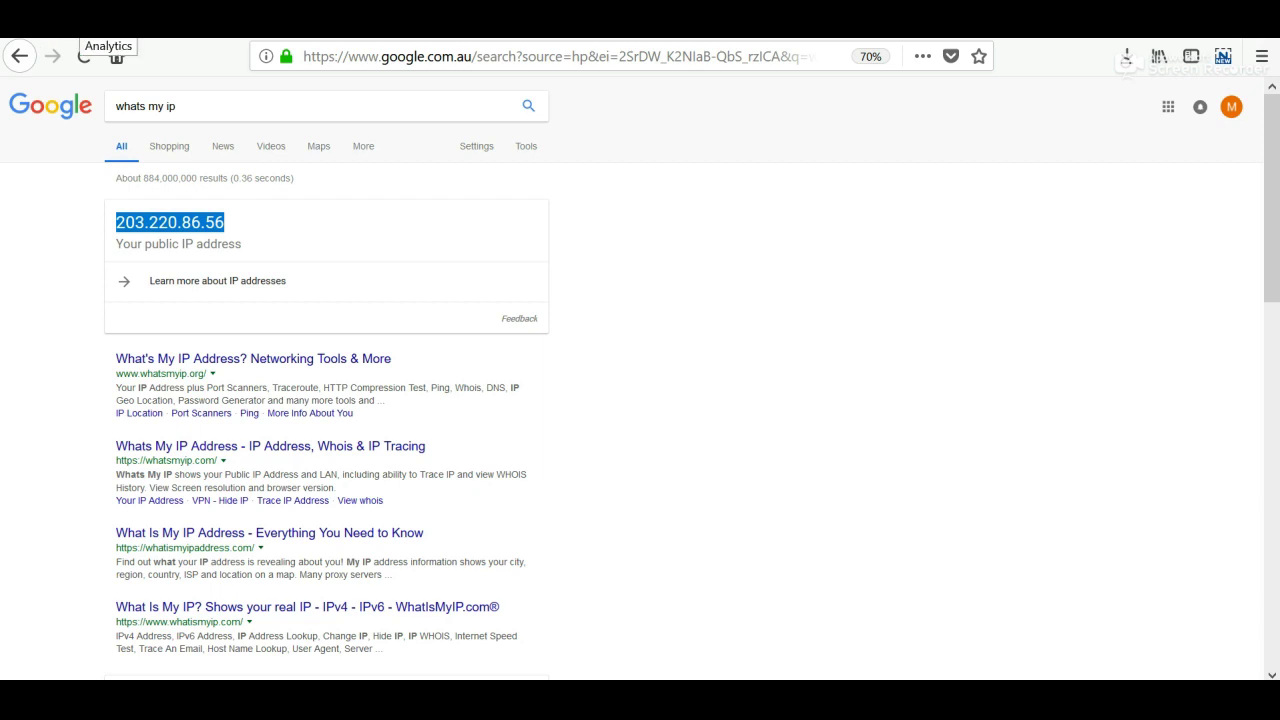
# Step: Switch back to Google Analytics and start a new reporting view in Admin named "Internal traffic exclusion"
pyautogui.click(80, 25)
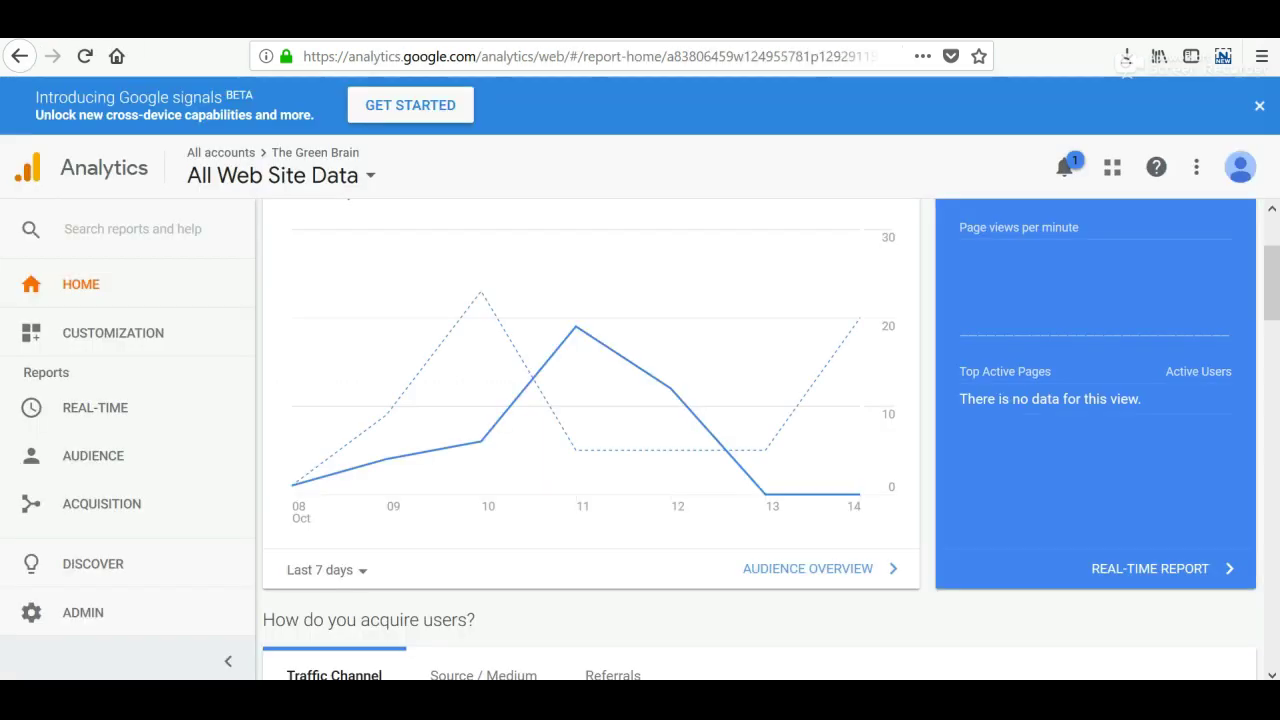
pyautogui.click(181, 626)
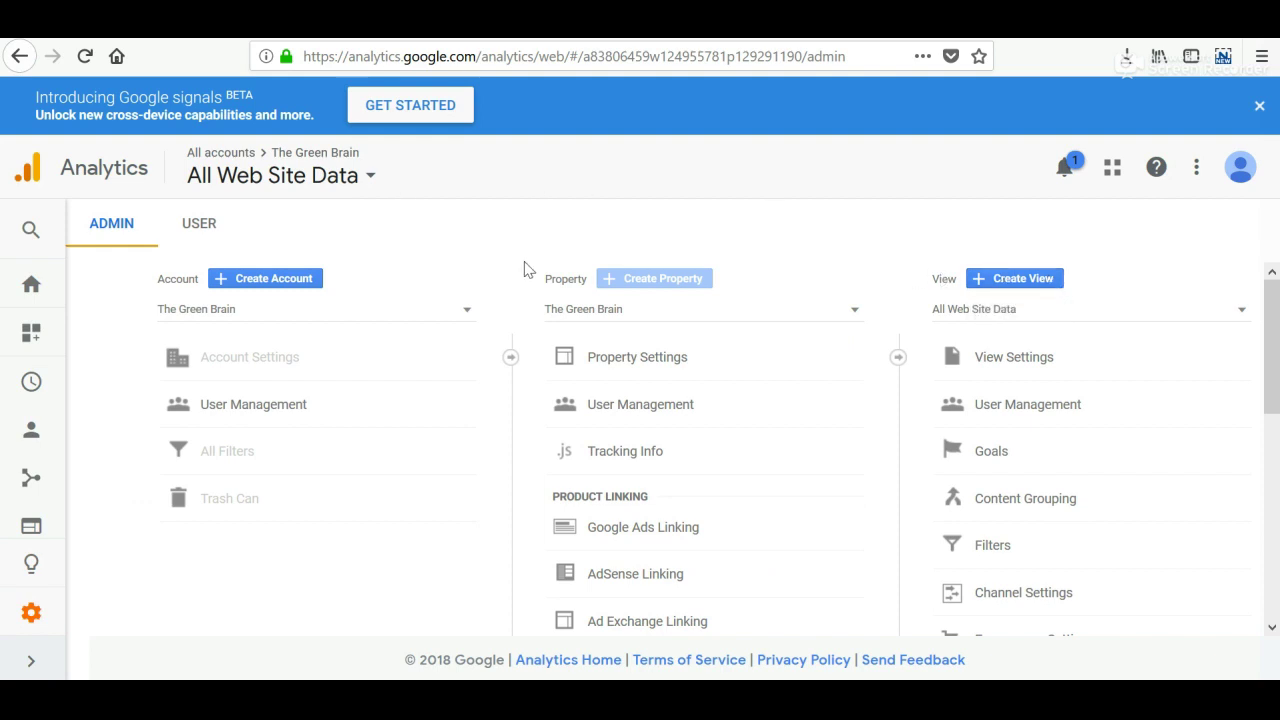
pyautogui.click(1012, 286)
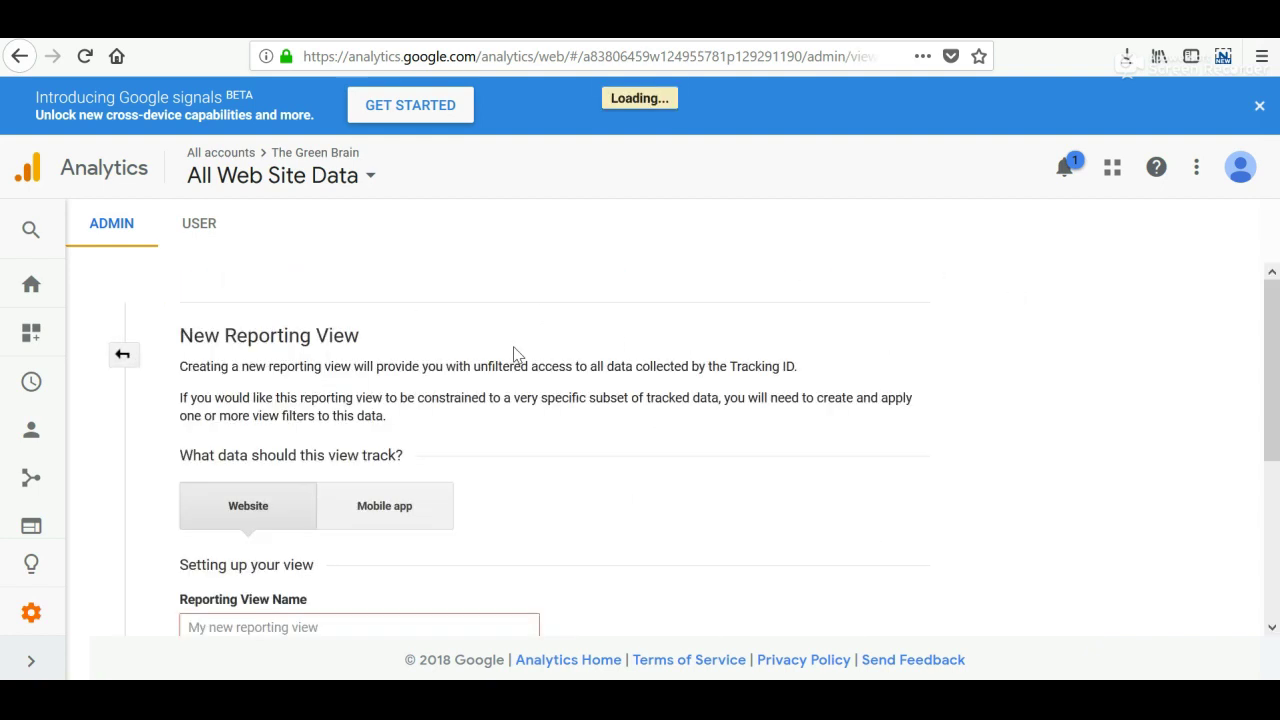
pyautogui.scroll(-3, 440, 537)
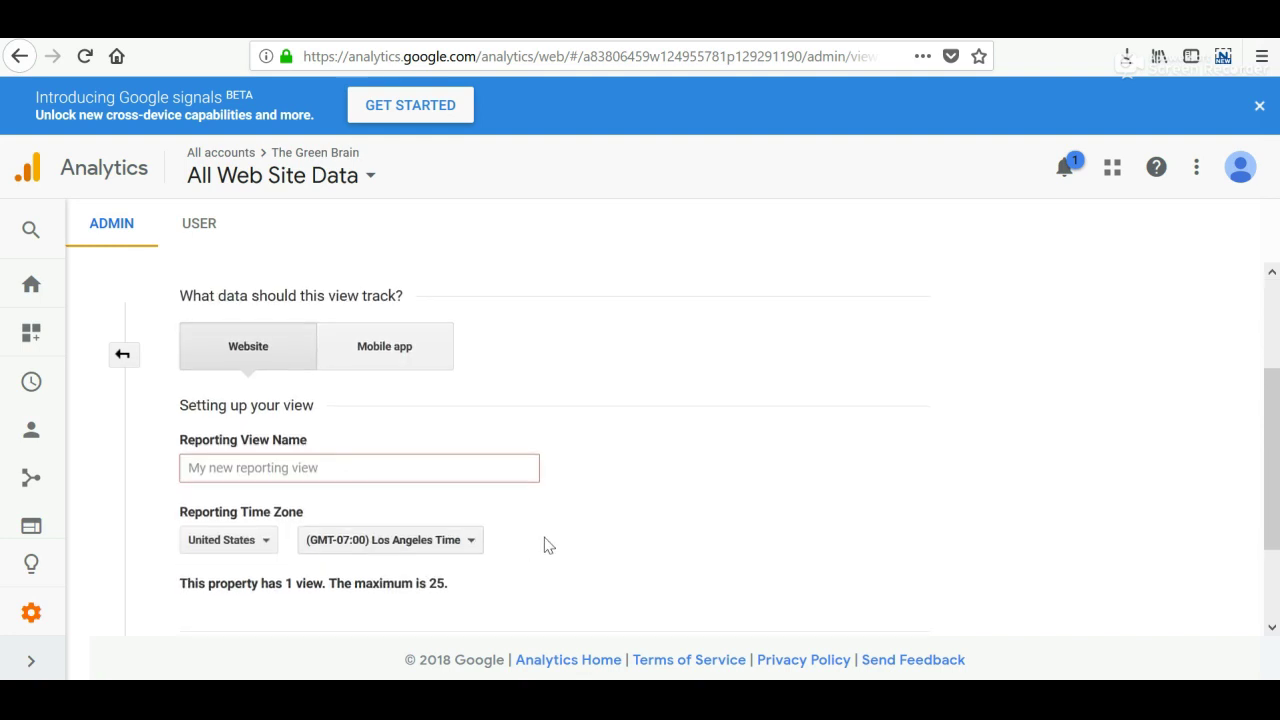
pyautogui.click(455, 461)
pyautogui.write('Internal ')
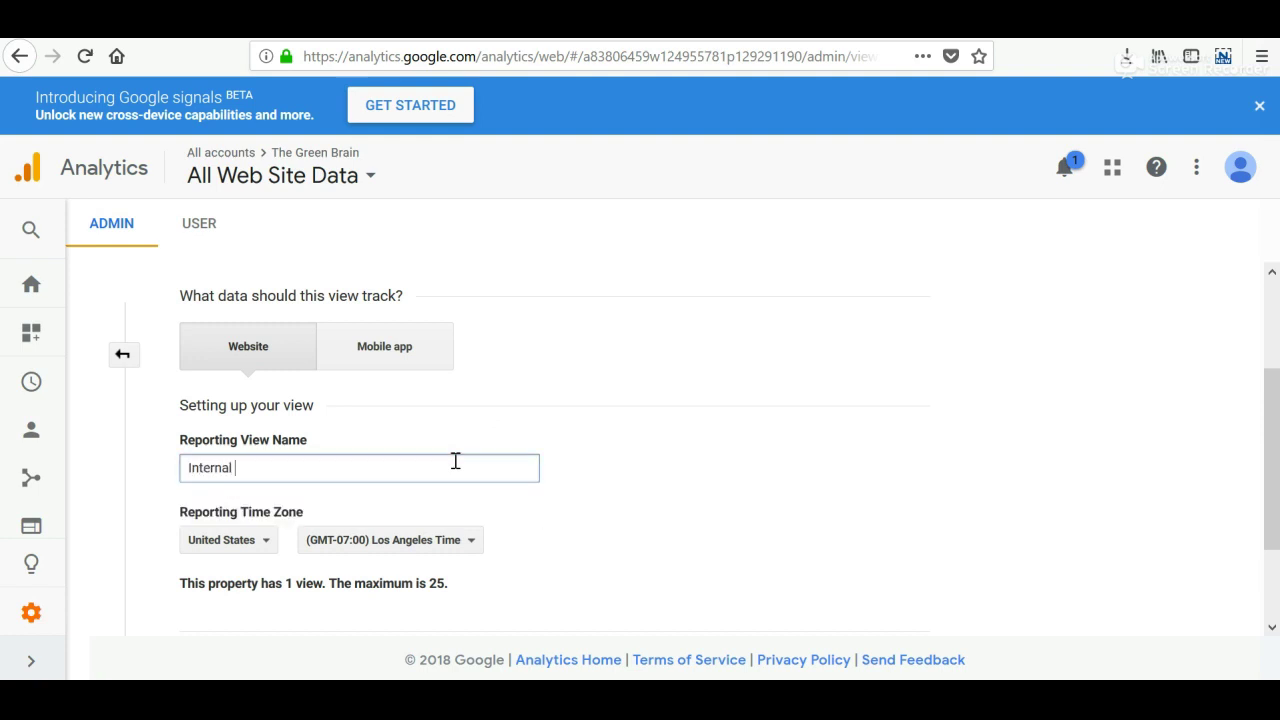
pyautogui.write('traffic exclusion')
# Step: Set the view's reporting time zone to Australia, (GMT+11:00) Melbourne Time, and create the view
pyautogui.scroll(-2, 785, 519)
pyautogui.click(219, 418)
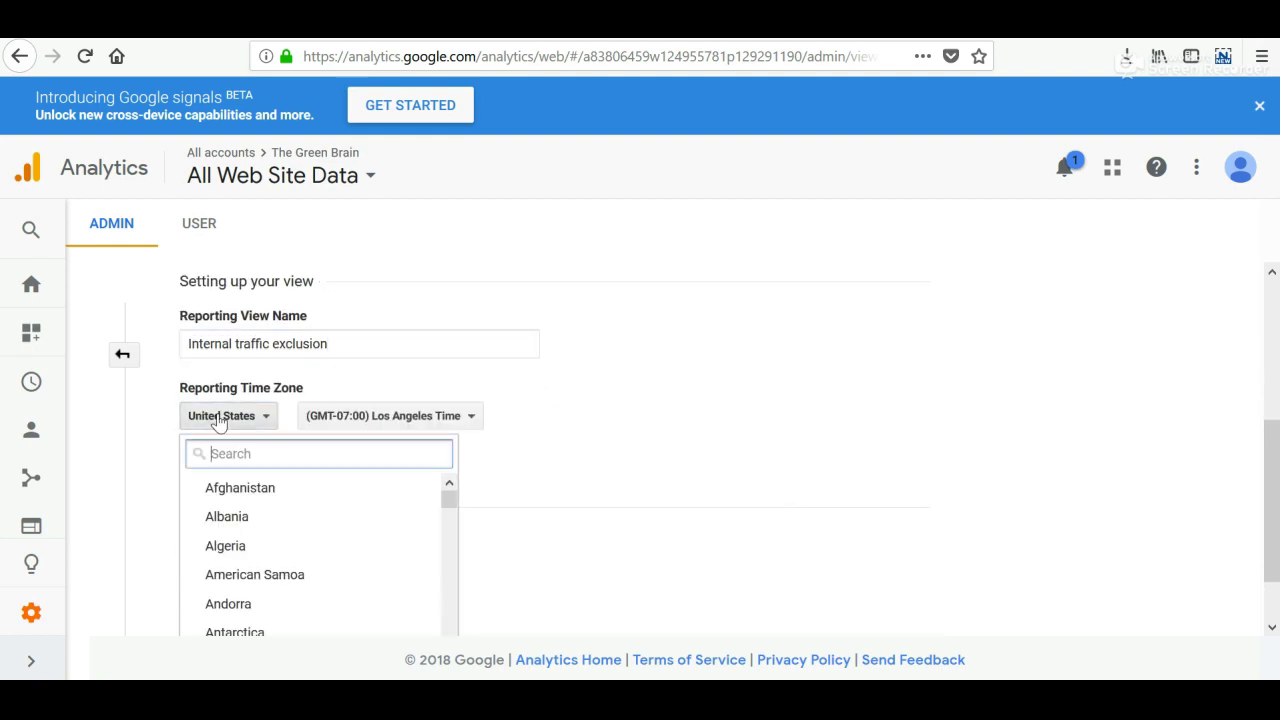
pyautogui.scroll(-1, 317, 528)
pyautogui.write('a')
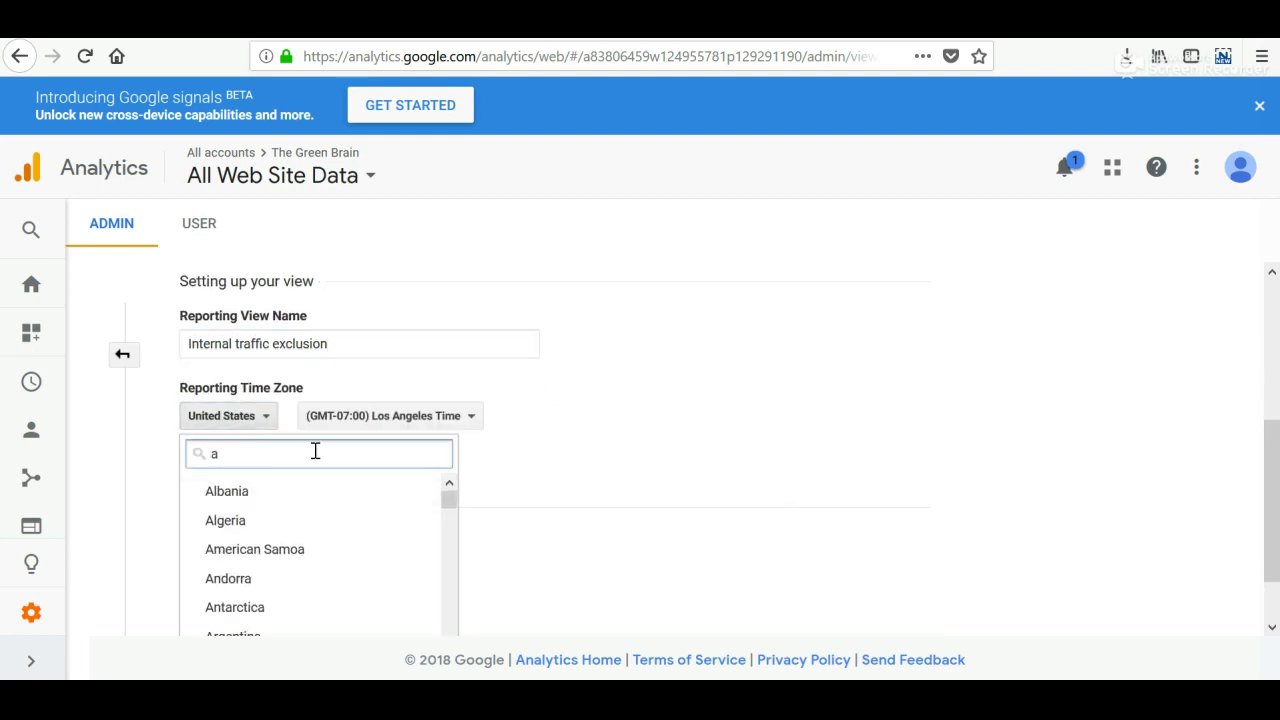
pyautogui.write('ustralia')
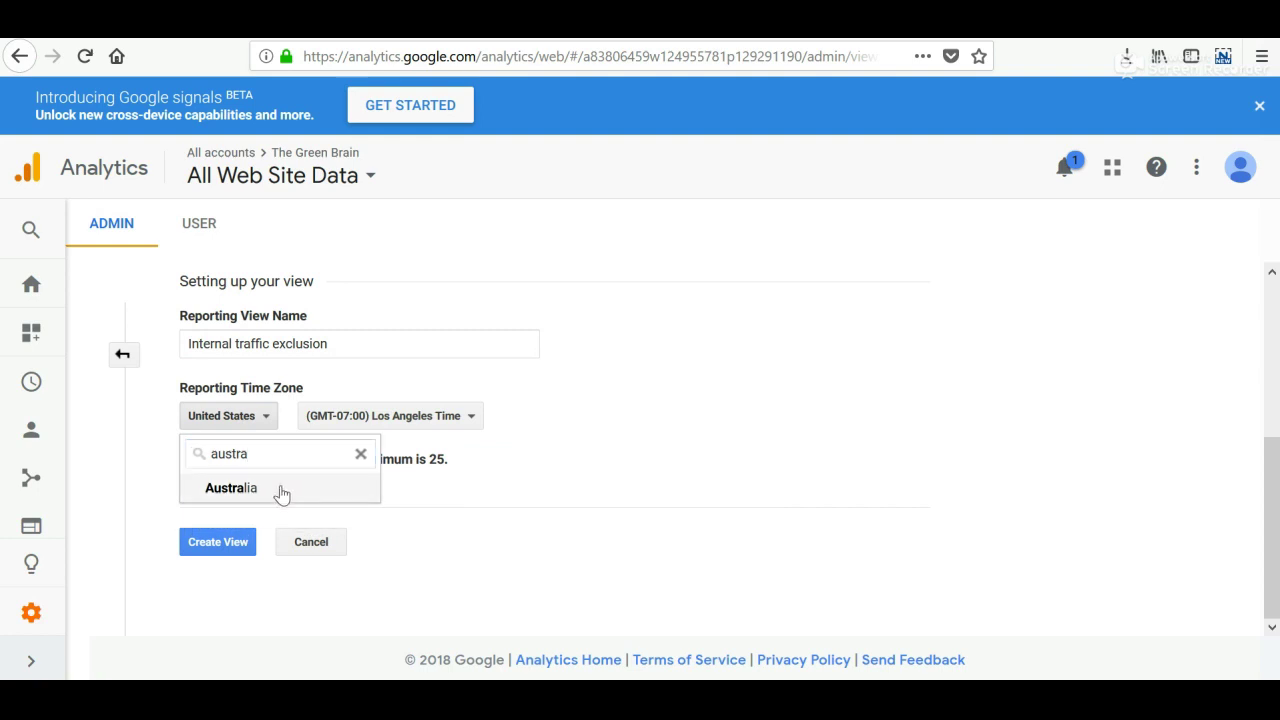
pyautogui.click(285, 490)
pyautogui.click(366, 420)
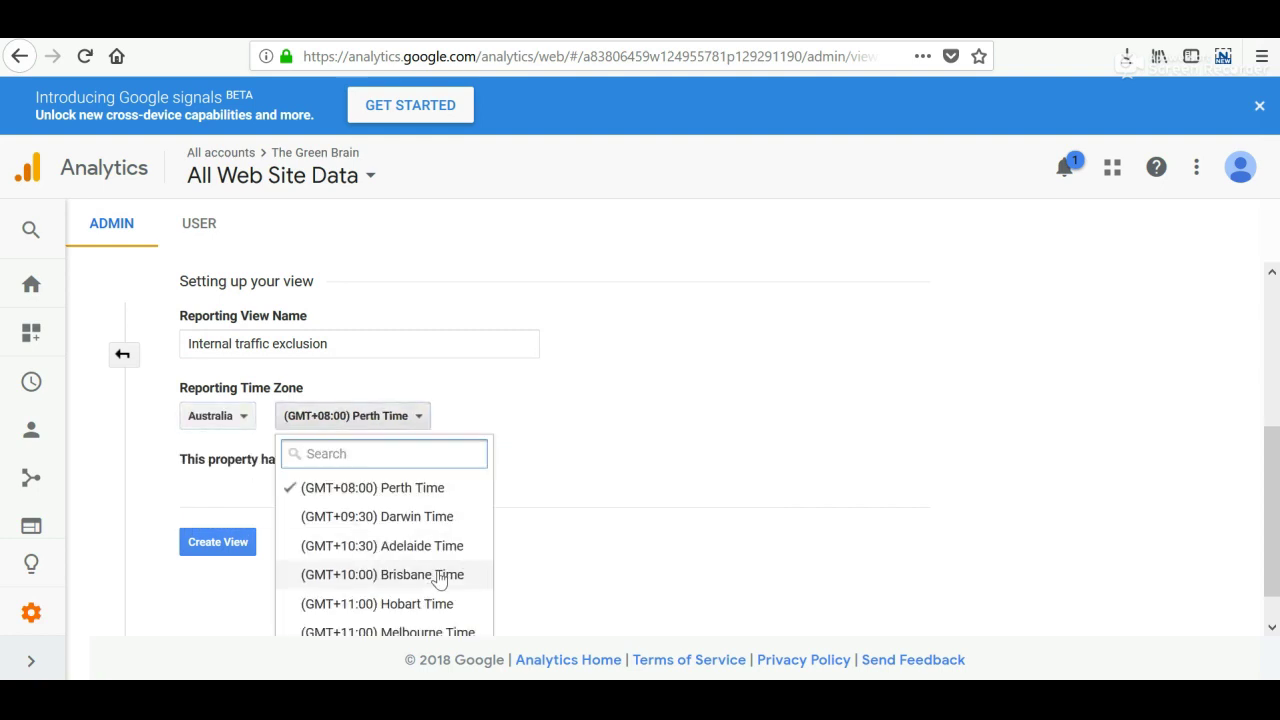
pyautogui.click(425, 630)
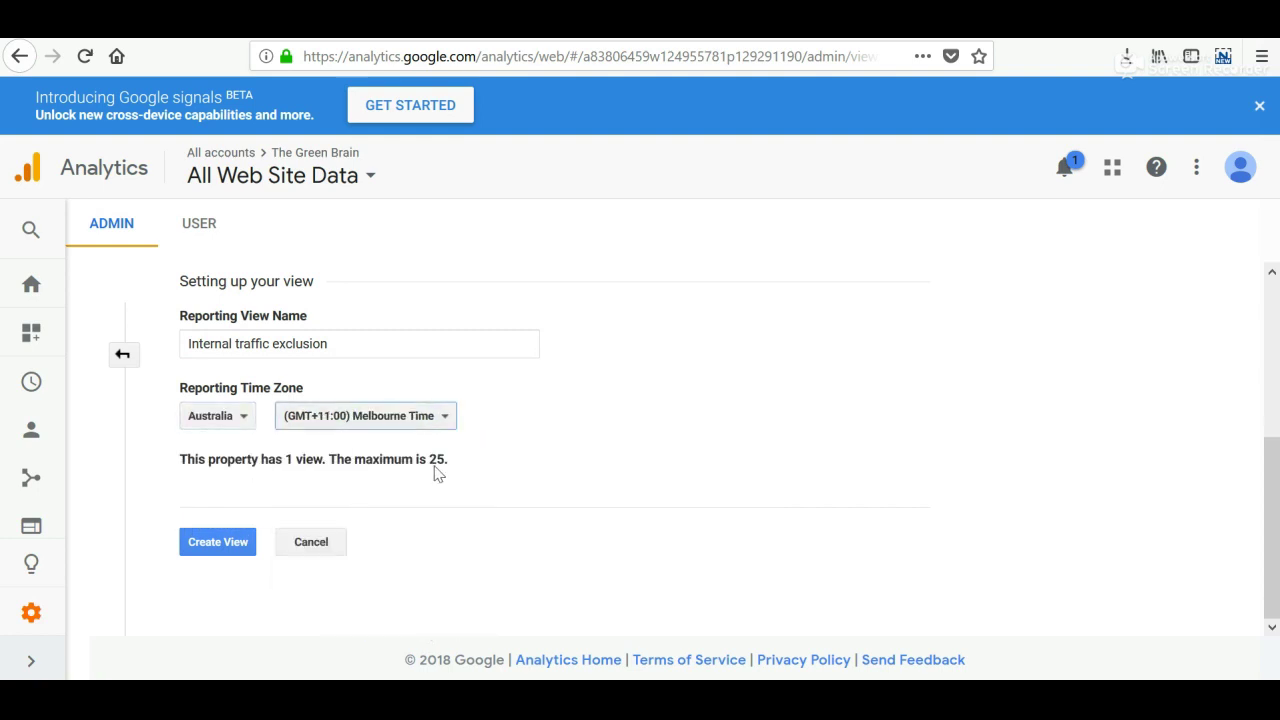
pyautogui.click(222, 550)
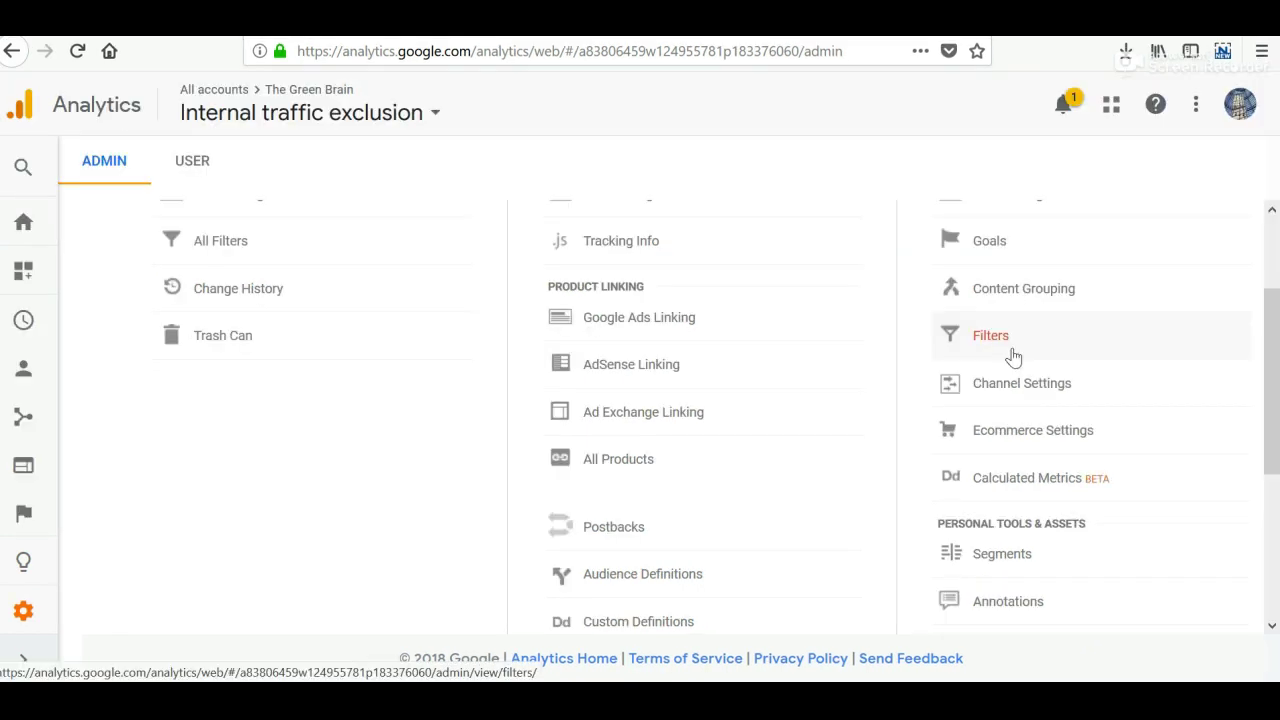
# Step: Start a new filter for the Internal traffic exclusion view and name it "My IP exclusion"
pyautogui.scroll(3, 1013, 357)
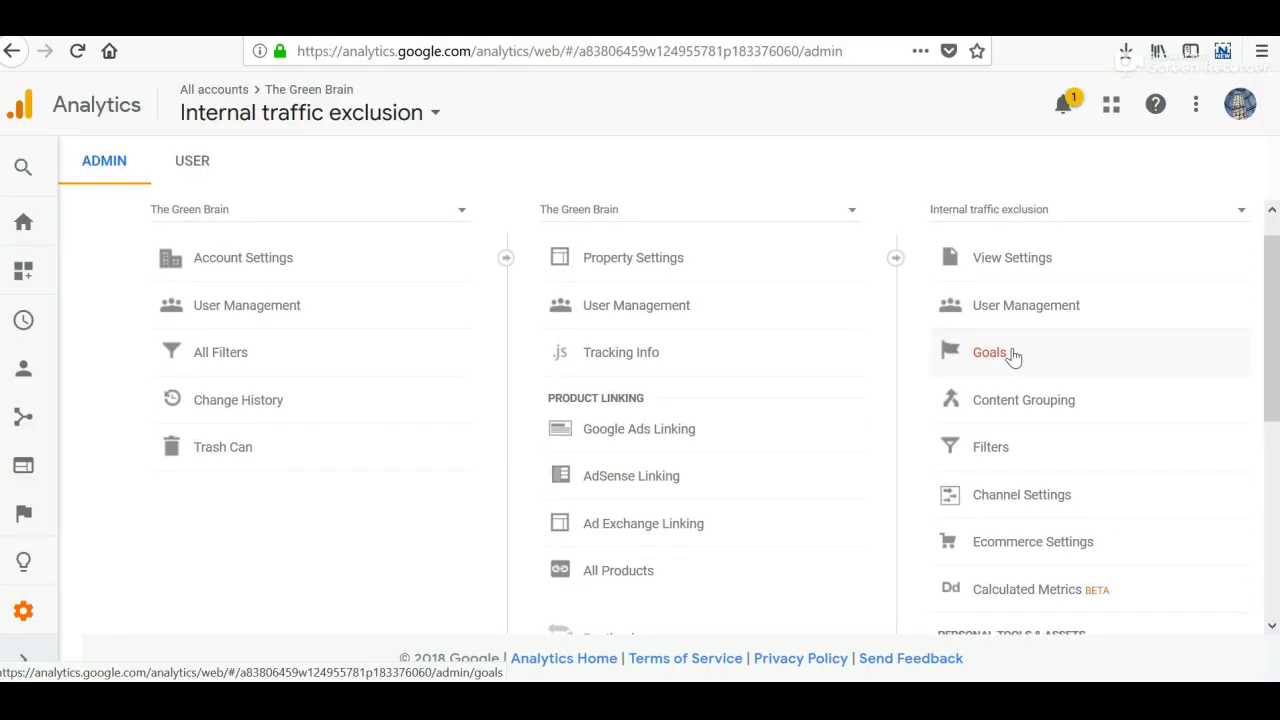
pyautogui.scroll(-1, 1013, 360)
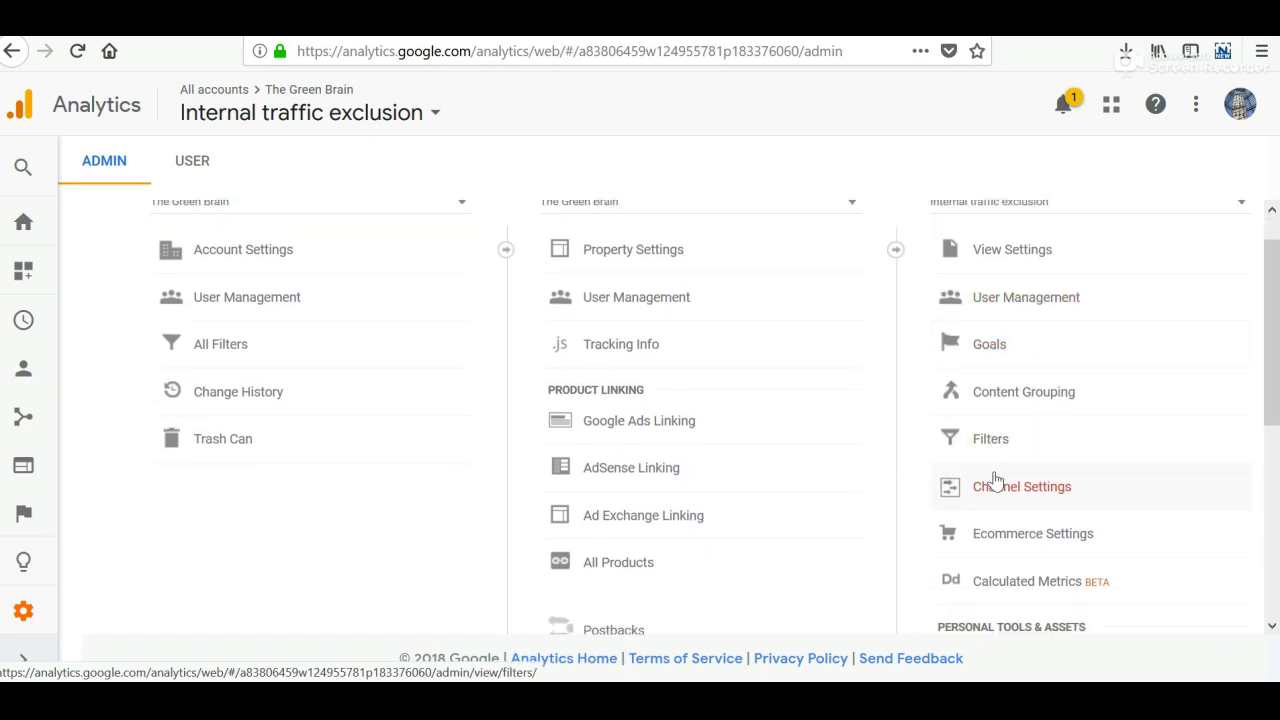
pyautogui.click(1000, 451)
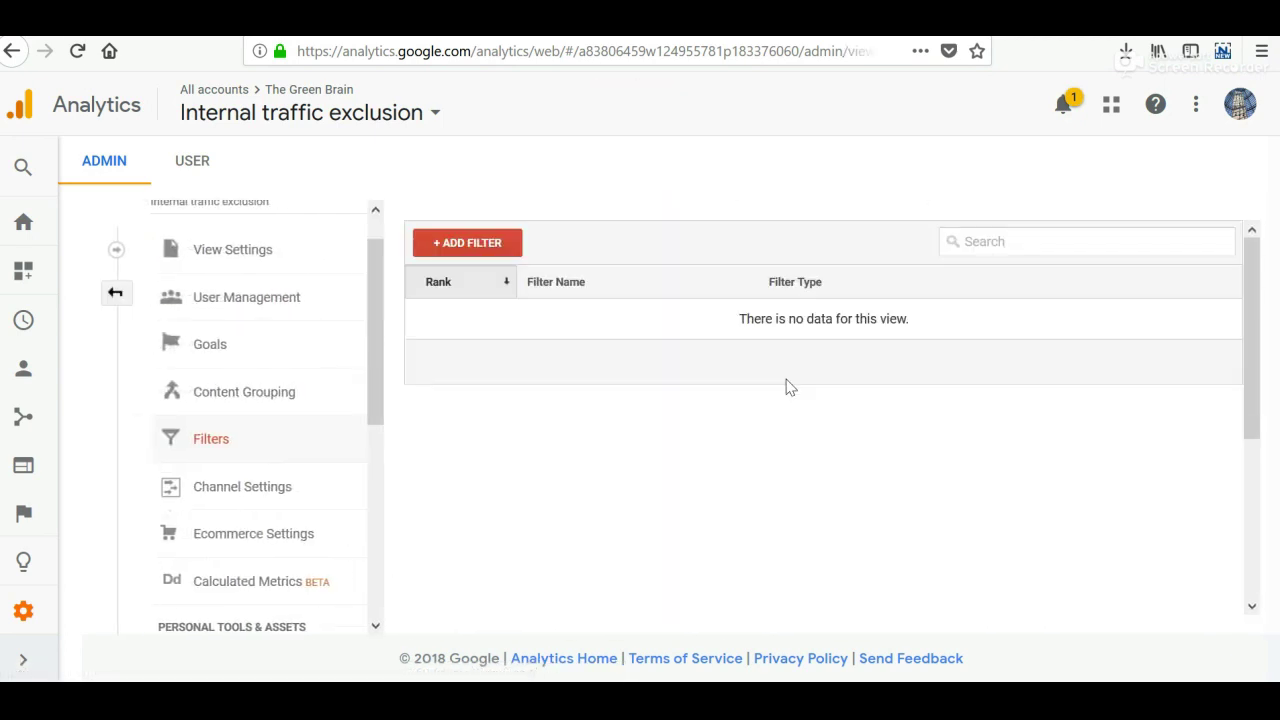
pyautogui.click(466, 246)
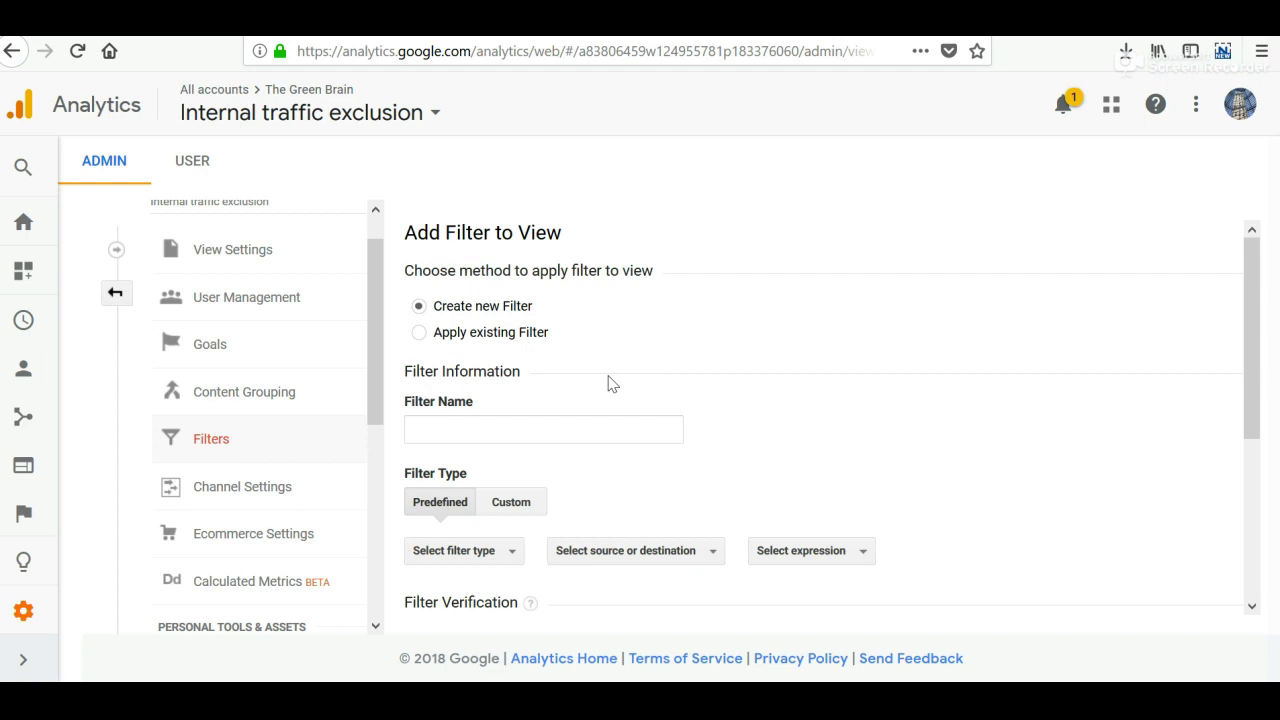
pyautogui.scroll(-1, 551, 437)
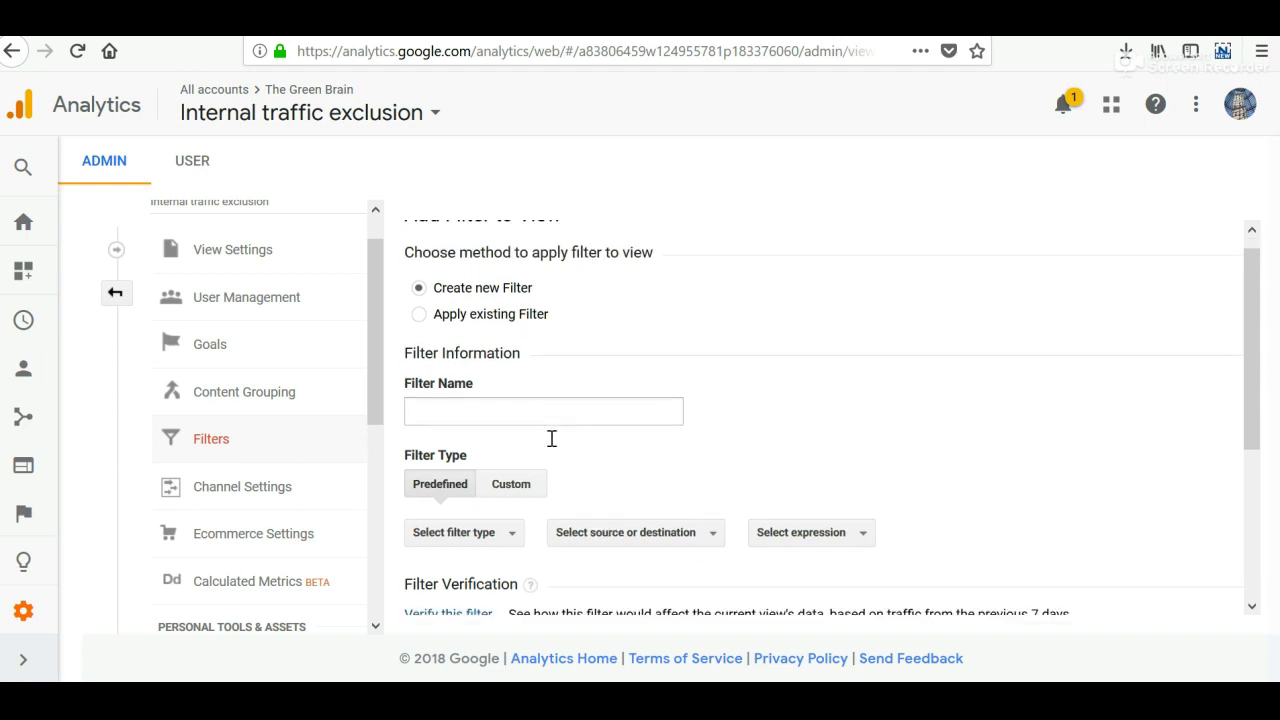
pyautogui.click(547, 419)
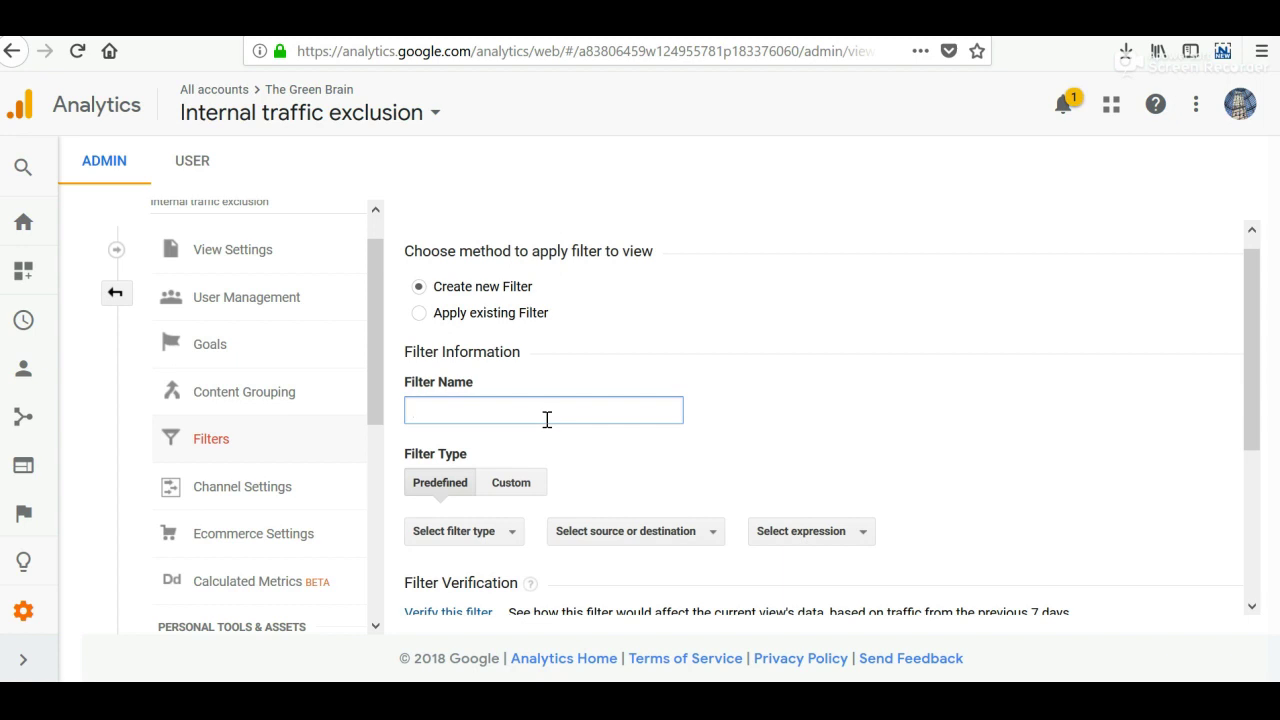
pyautogui.write('My IP exclusion')
# Step: Define the predefined filter as Exclude, traffic from the IP addresses, that are equal to
pyautogui.scroll(-3, 644, 476)
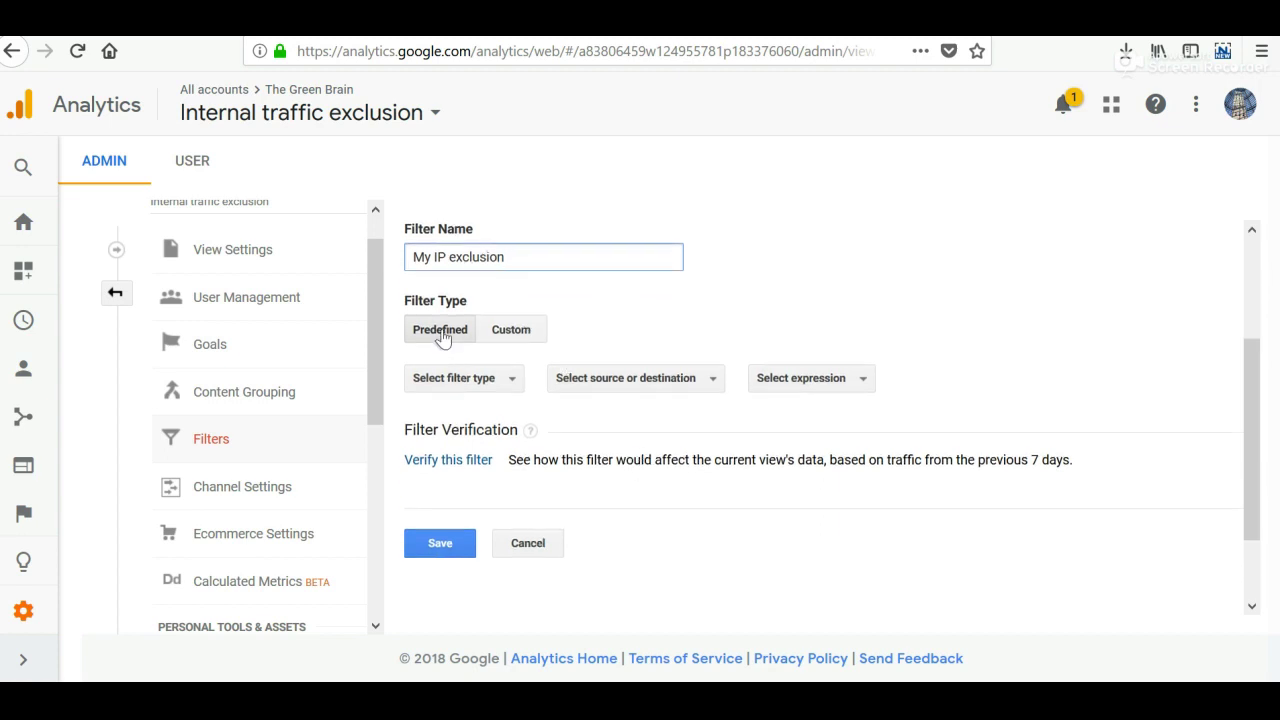
pyautogui.click(467, 380)
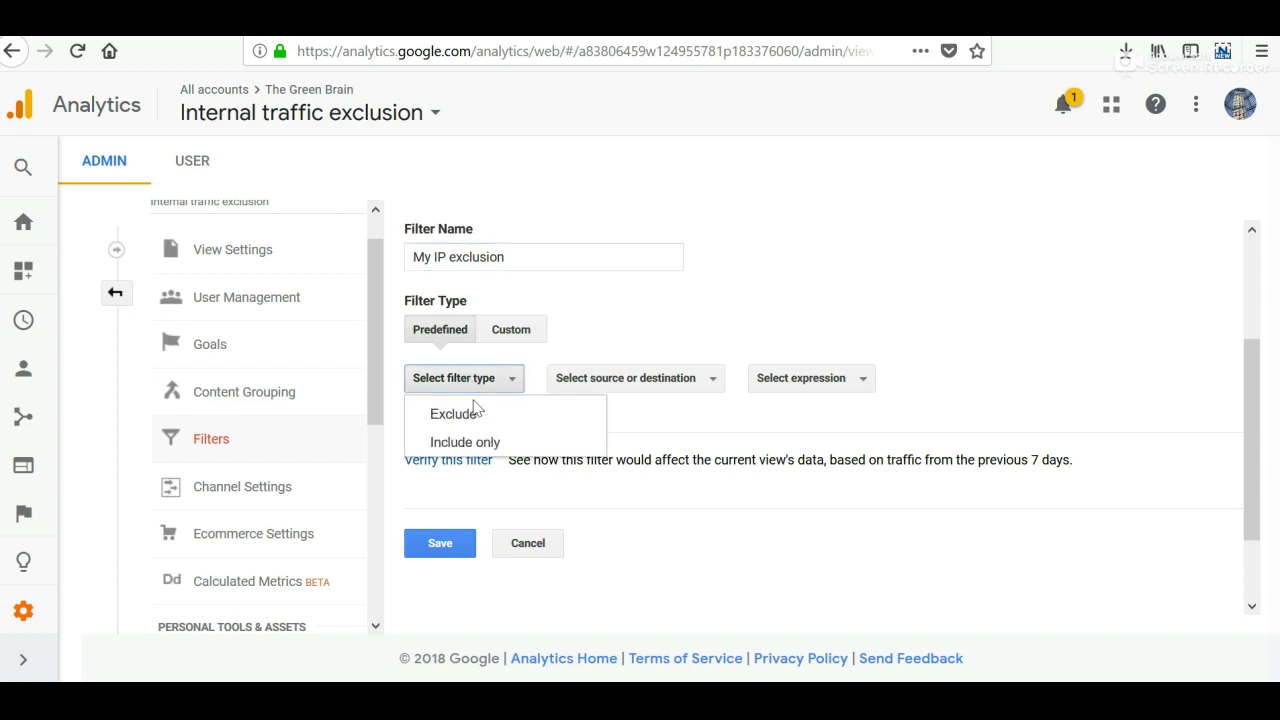
pyautogui.click(471, 414)
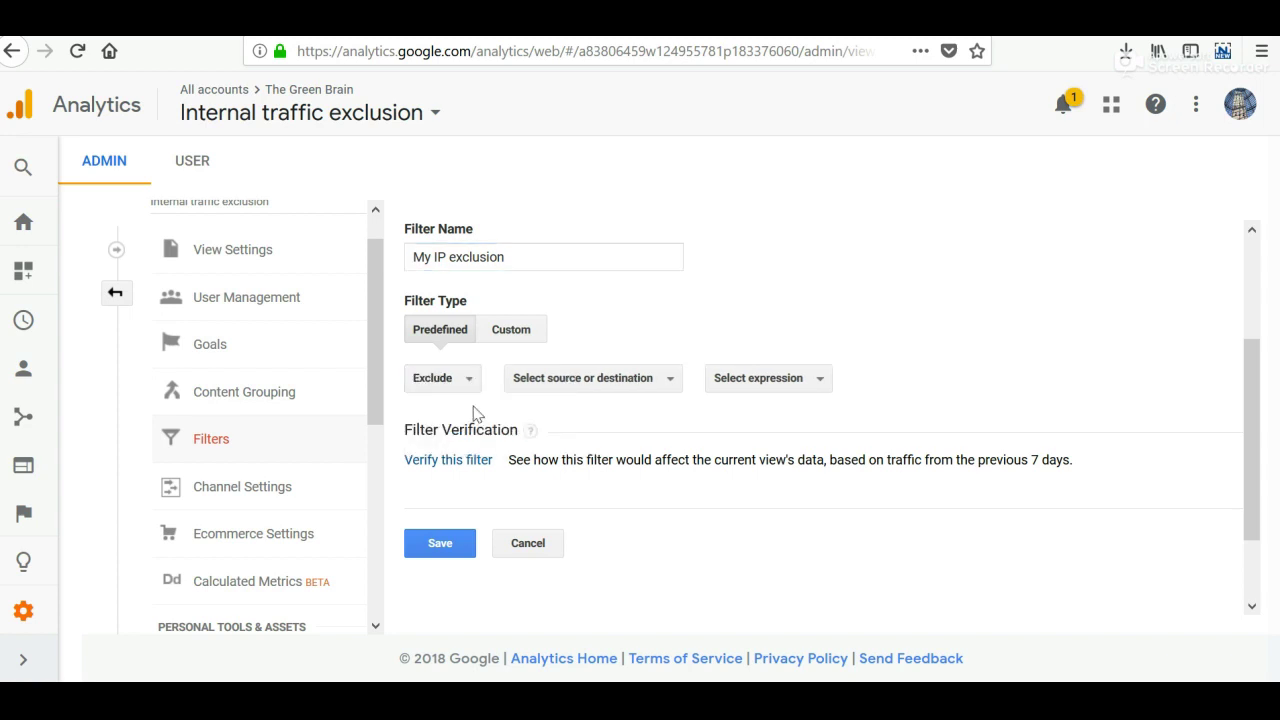
pyautogui.click(612, 376)
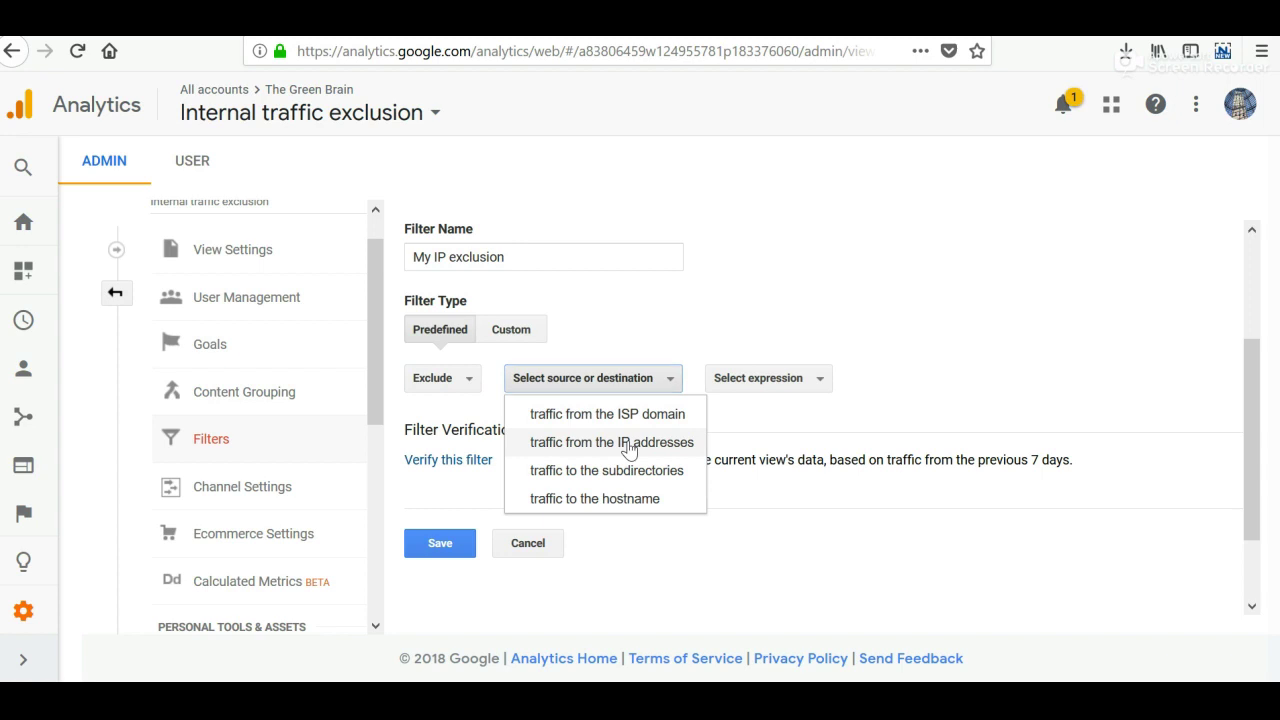
pyautogui.click(629, 447)
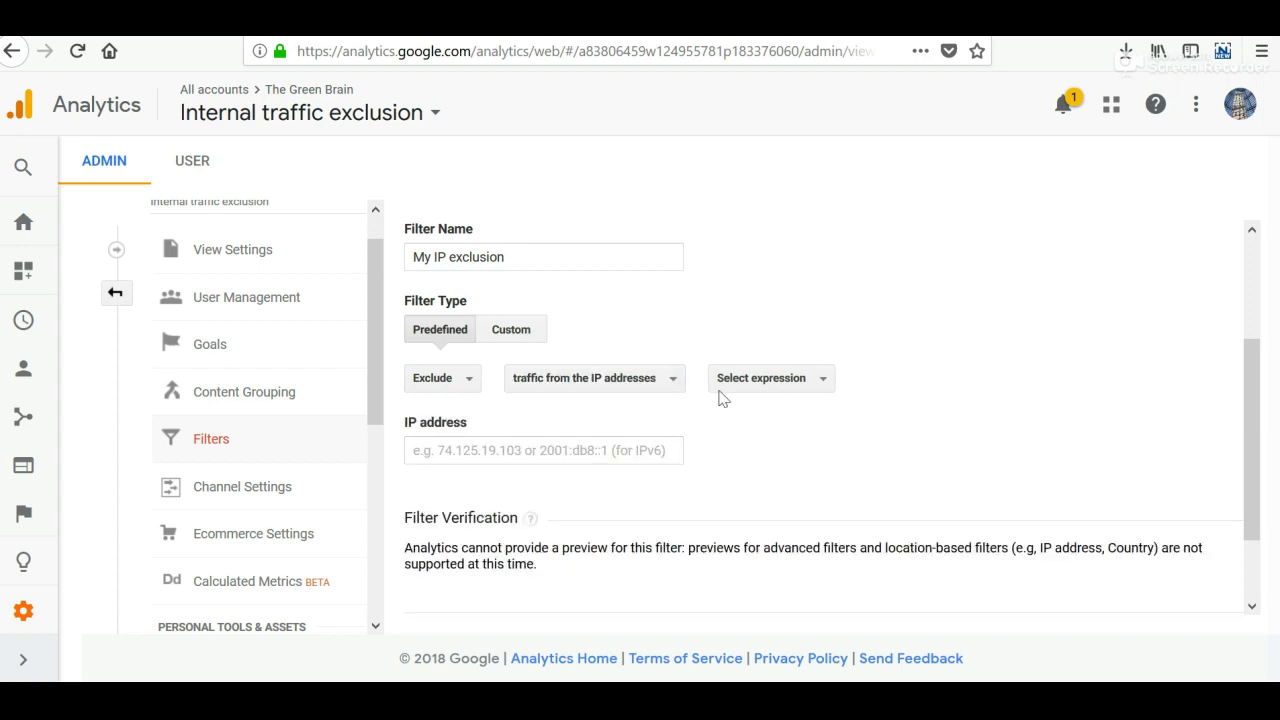
pyautogui.click(787, 380)
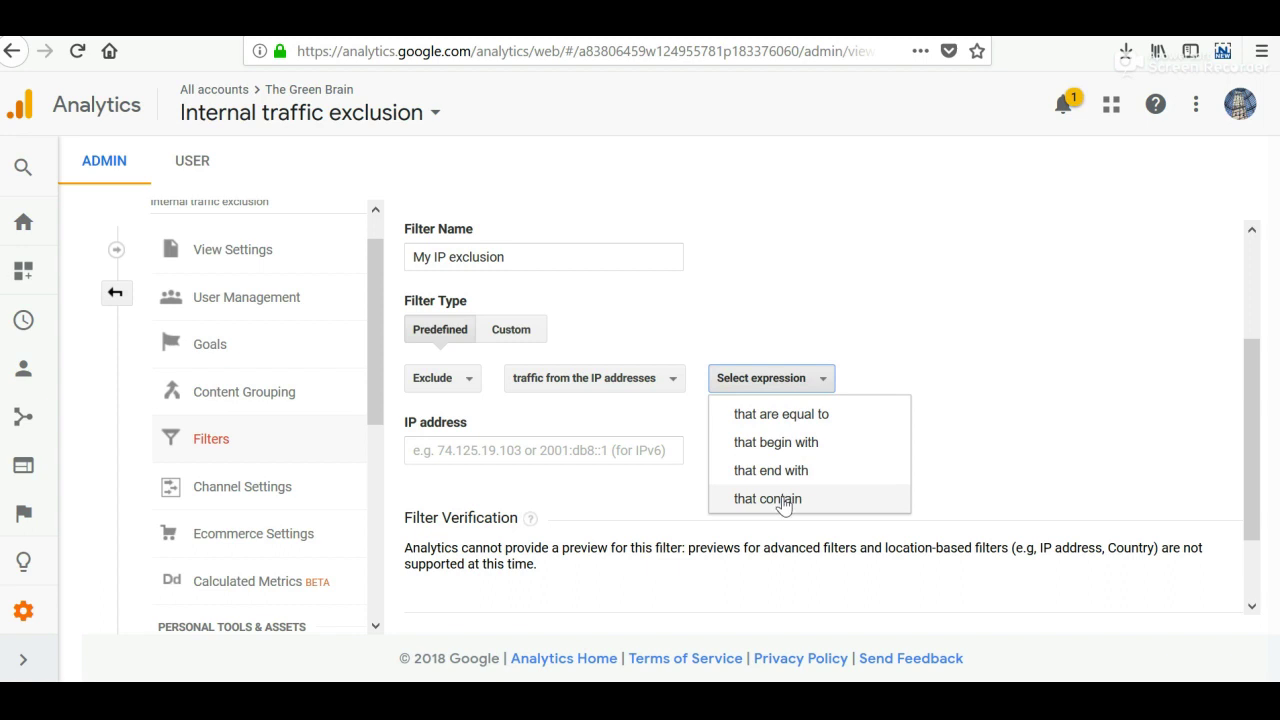
pyautogui.click(791, 415)
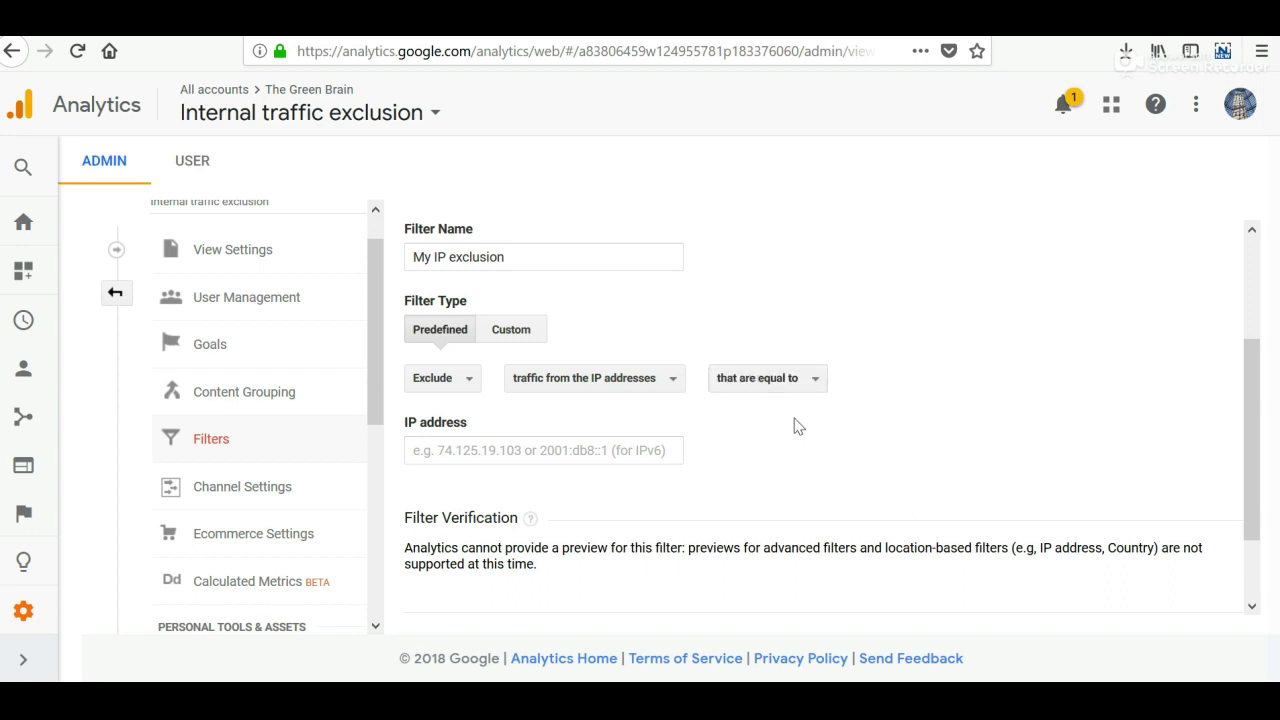
# Step: Enter 203.220.86.56 as the filter's IP address, save the filter and return to the Admin overview
pyautogui.click(475, 455)
pyautogui.write('203.220.86.56')
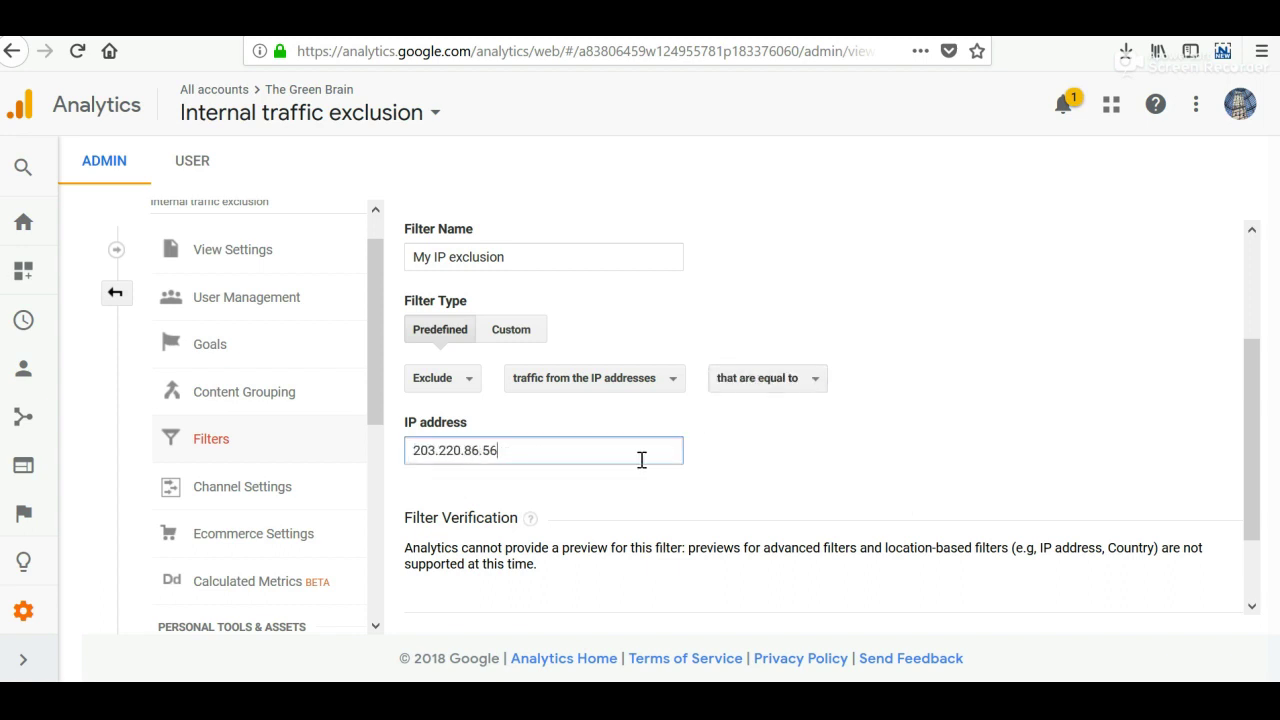
pyautogui.click(765, 462)
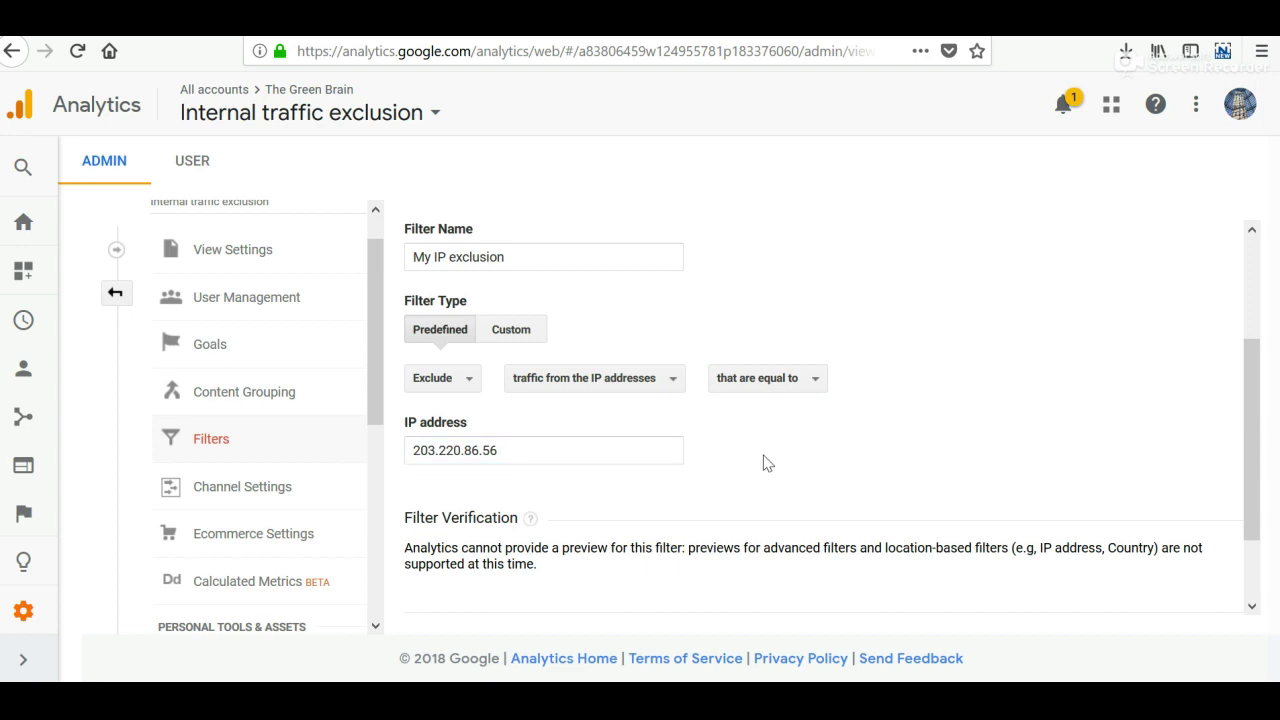
pyautogui.scroll(-2, 763, 462)
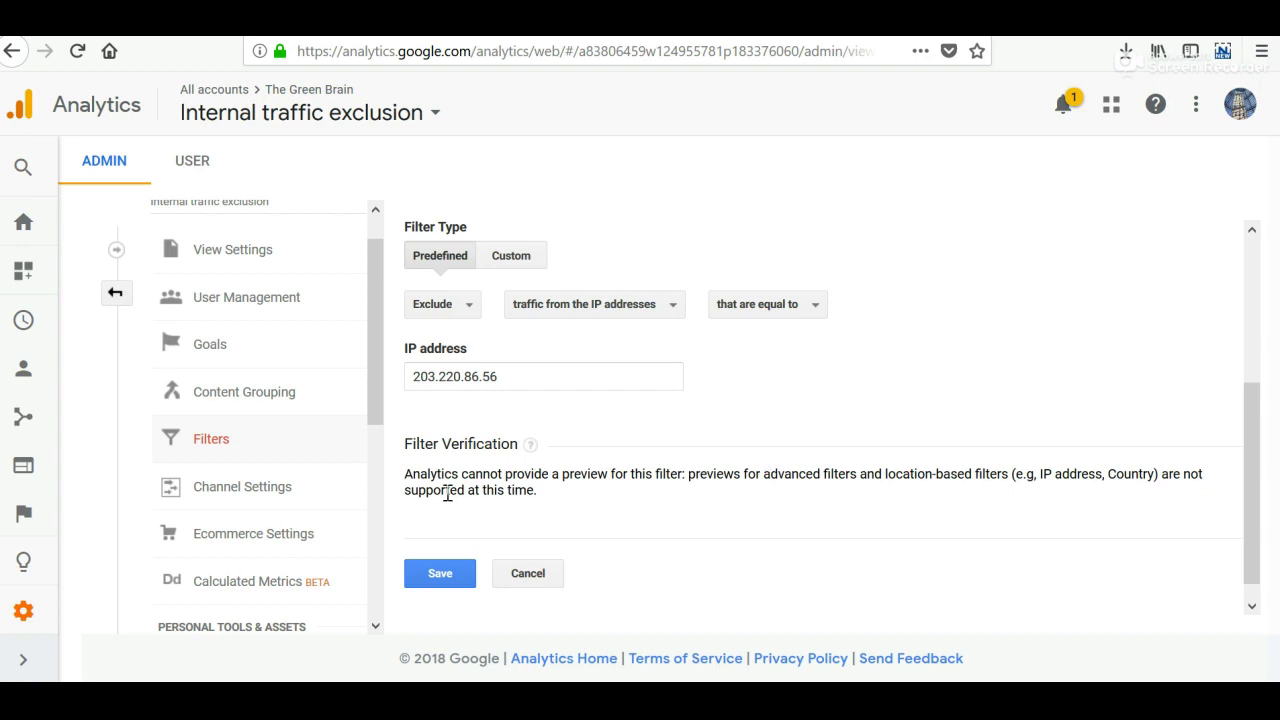
pyautogui.click(440, 574)
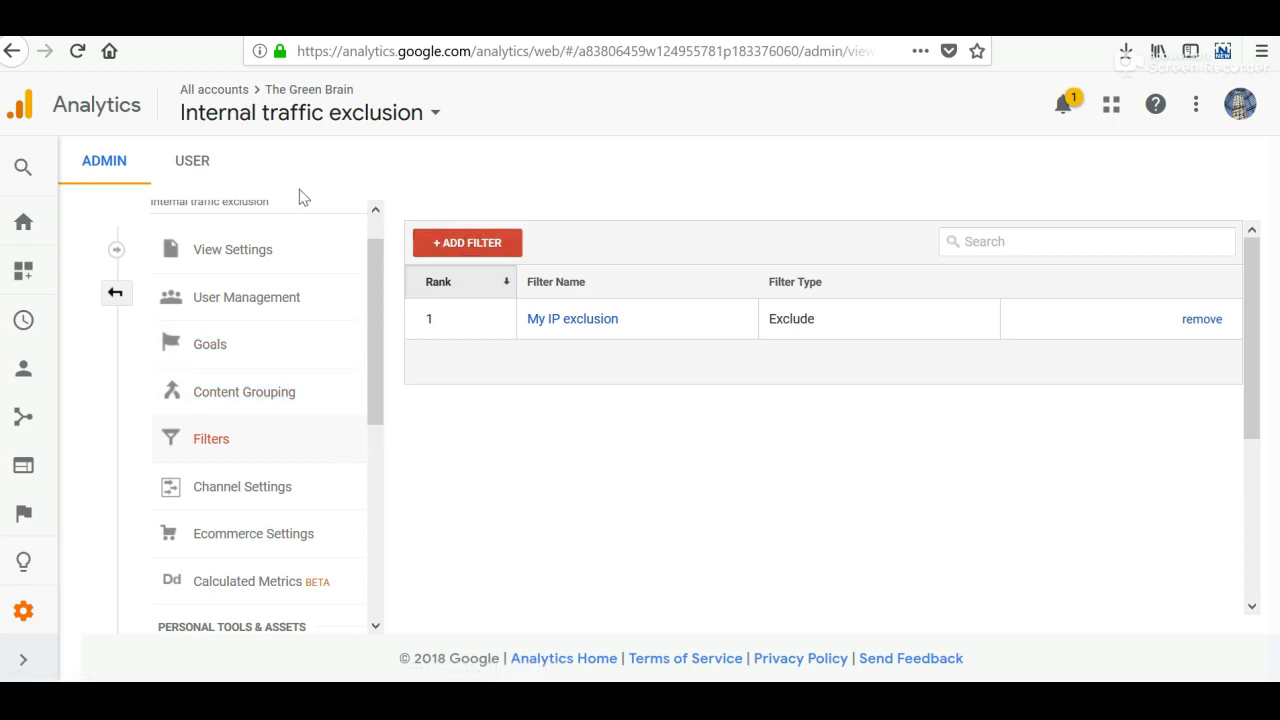
pyautogui.click(117, 296)
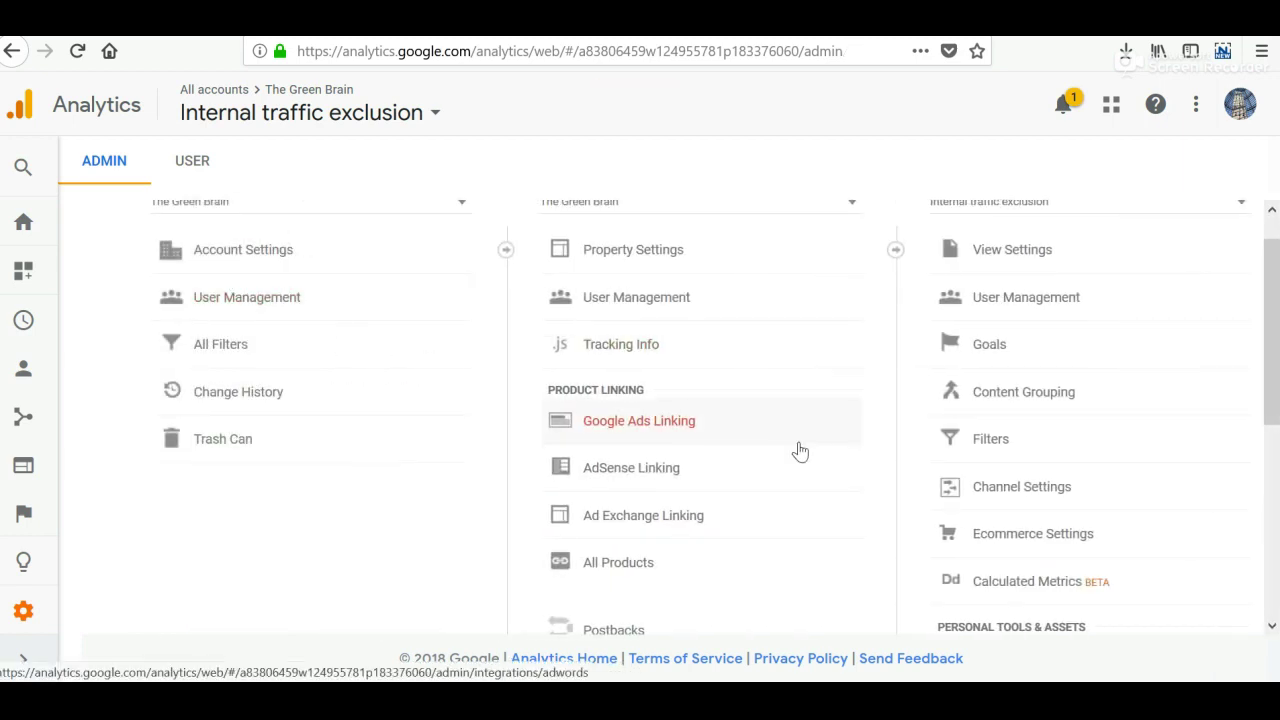
pyautogui.scroll(1, 800, 450)
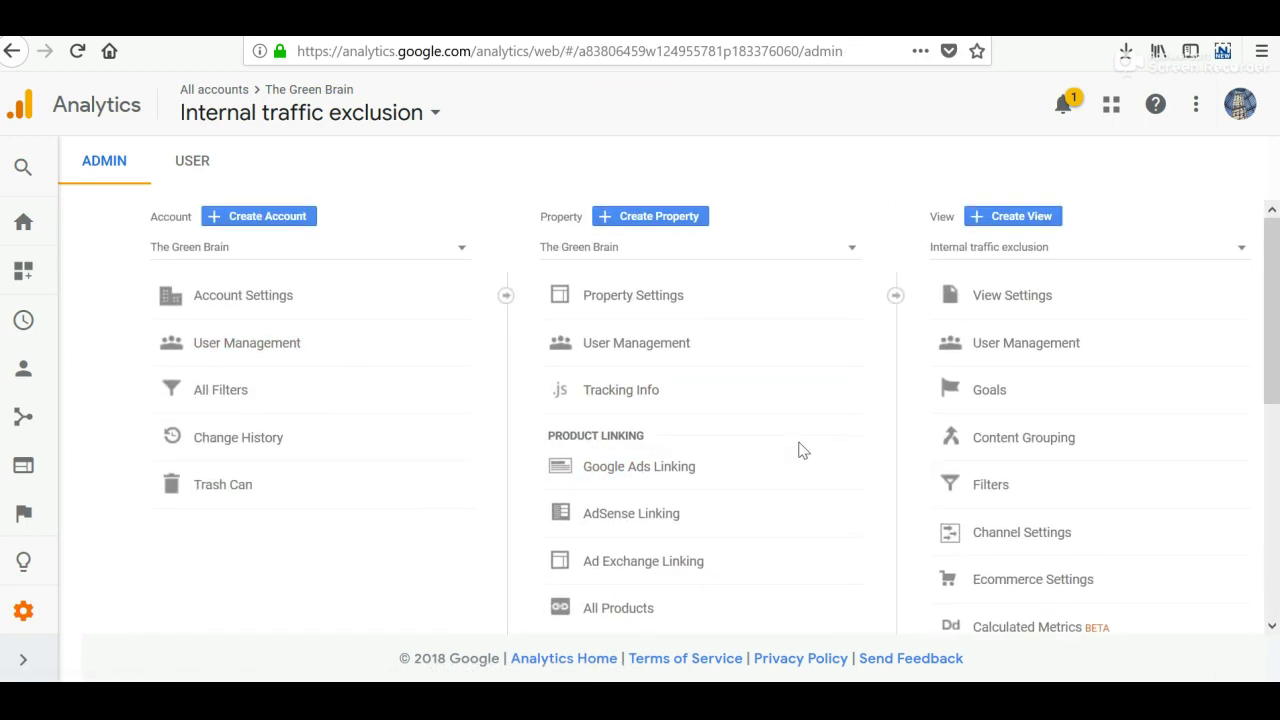
pyautogui.scroll(-1, 800, 450)
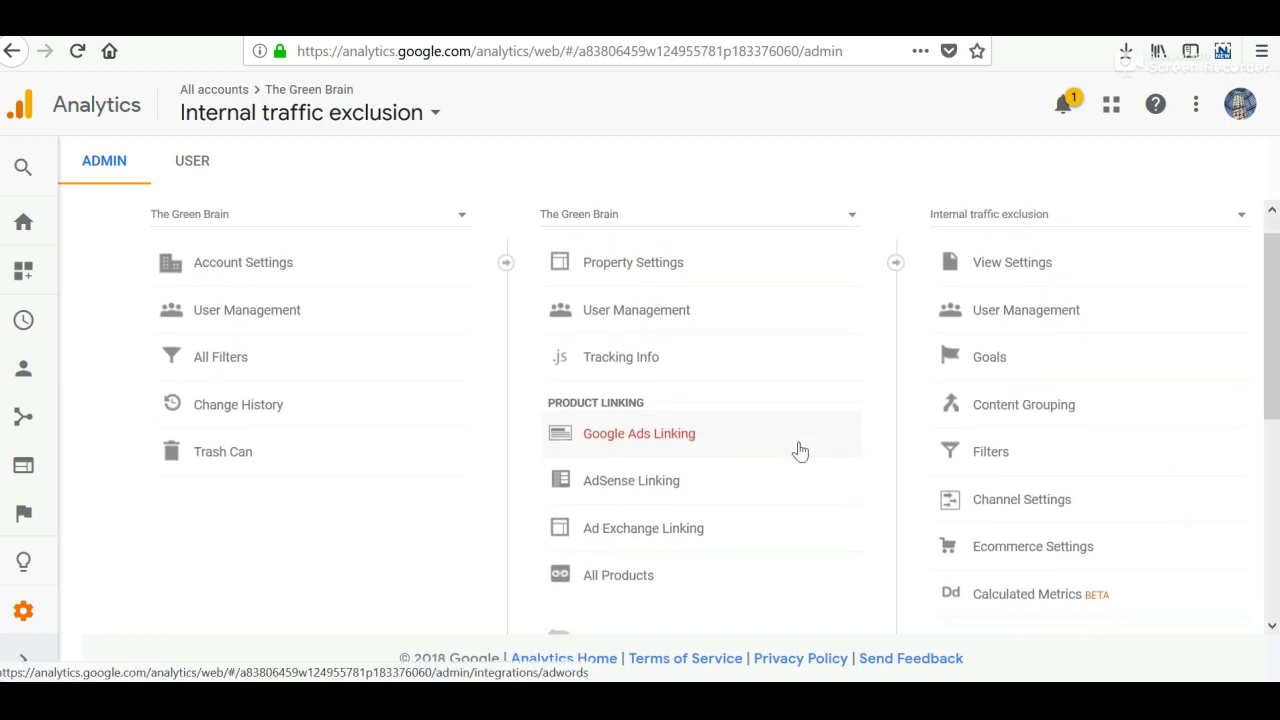
pyautogui.scroll(-3, 800, 450)
pyautogui.scroll(-4, 800, 450)
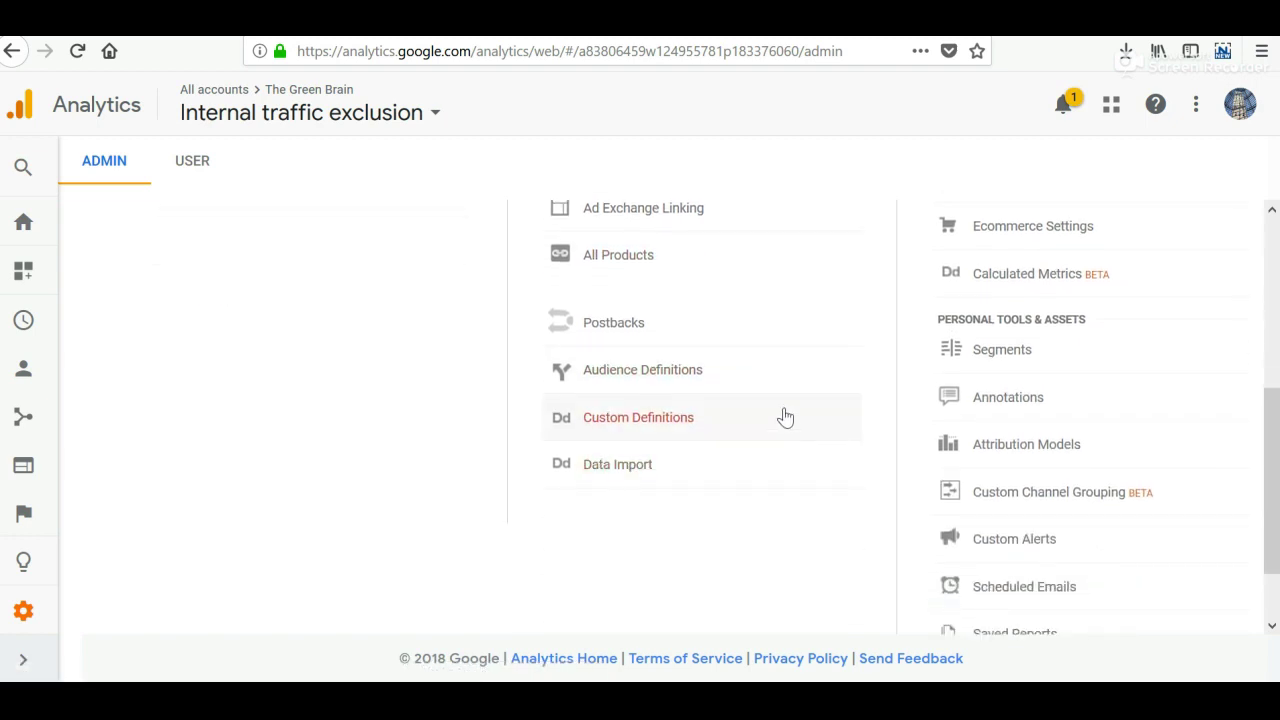
# Step: Draft an active custom dimension named "User is admin" with User scope in the property's Custom Dimensions, and discard the draft
pyautogui.click(785, 417)
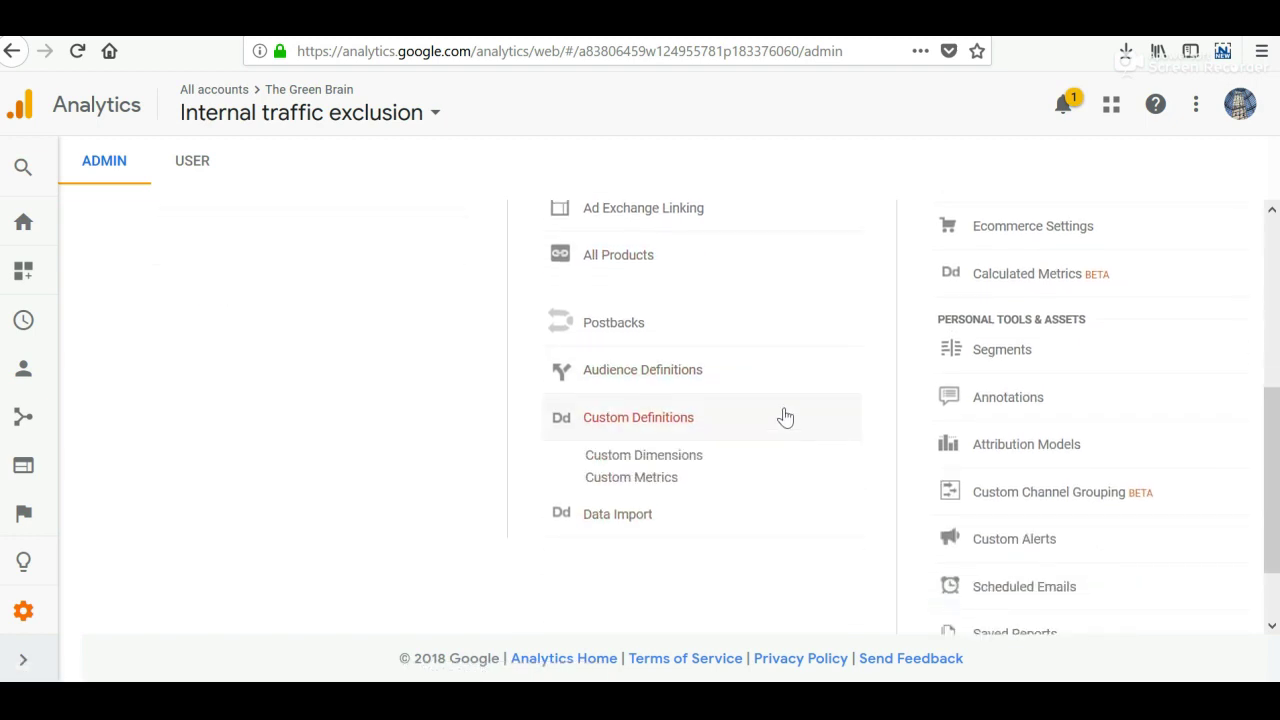
pyautogui.click(686, 453)
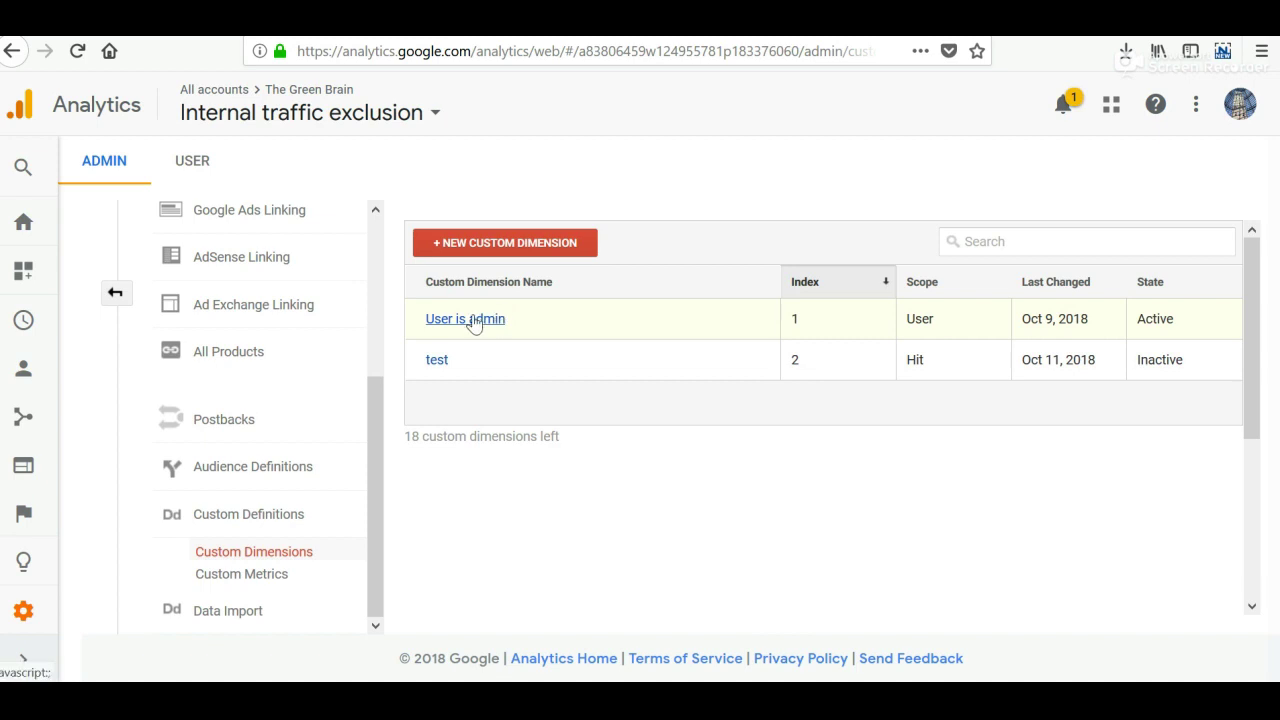
pyautogui.click(508, 256)
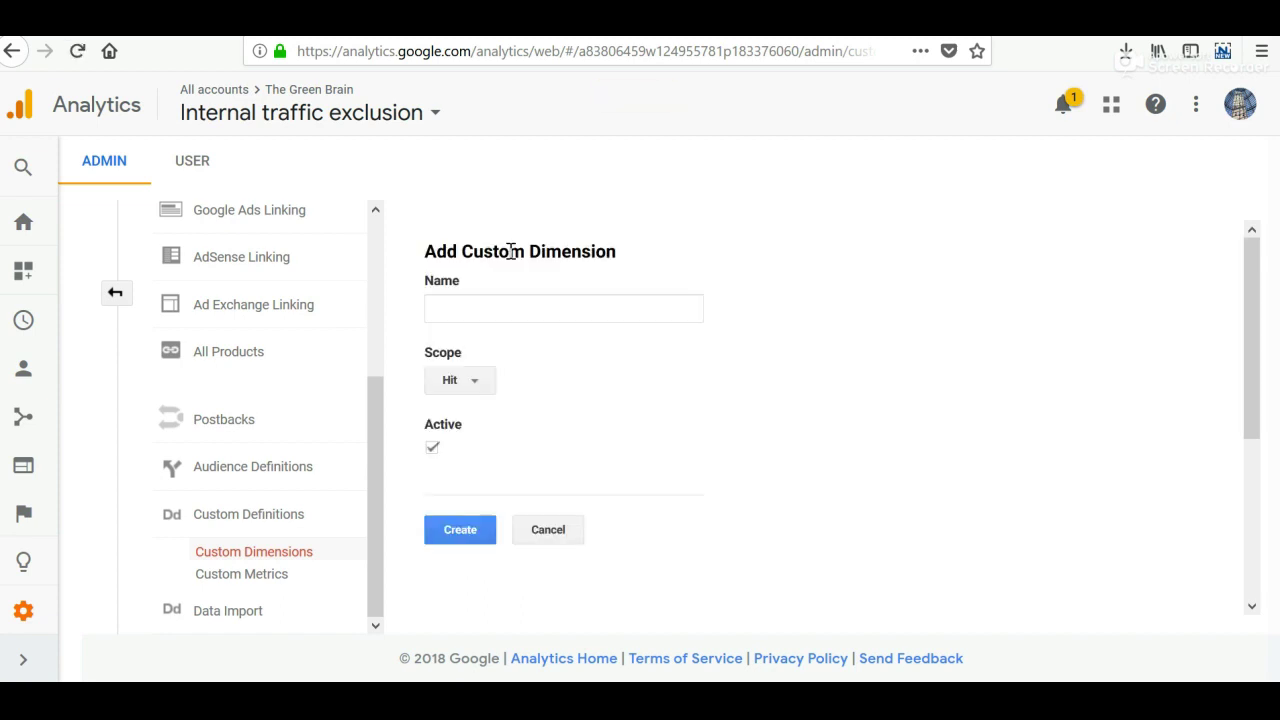
pyautogui.click(507, 310)
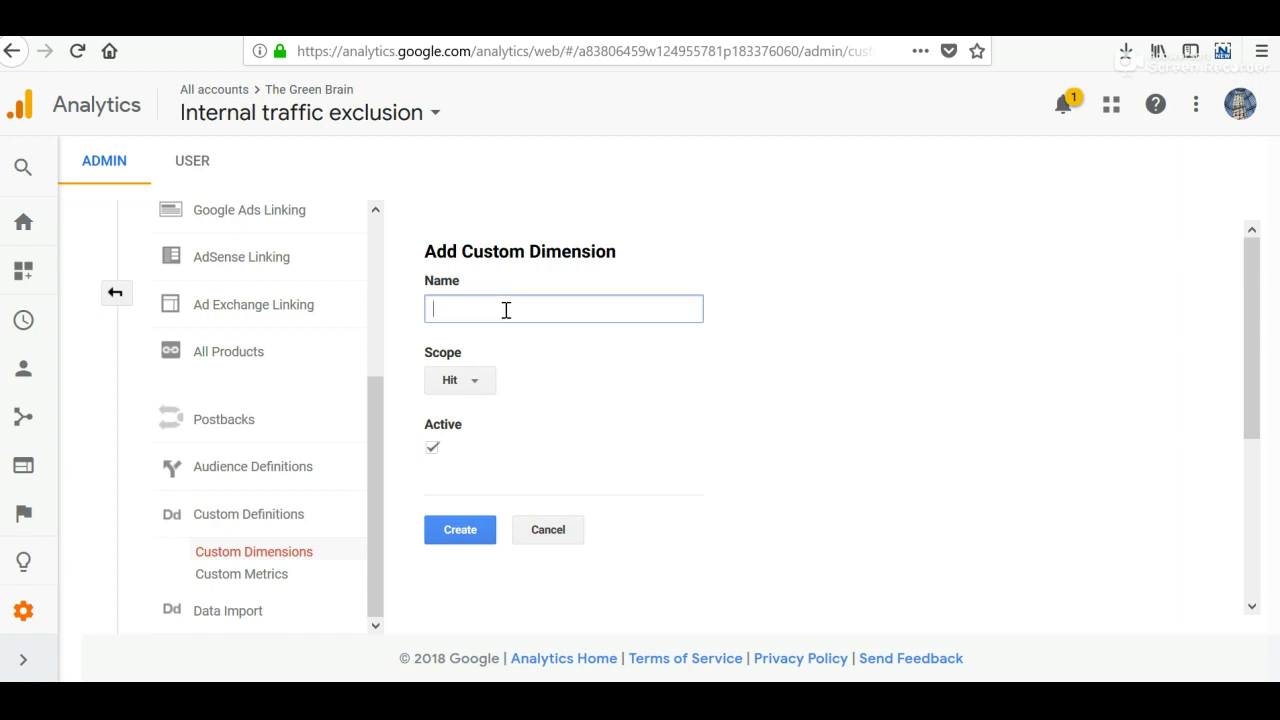
pyautogui.write('User is admin')
pyautogui.click(474, 390)
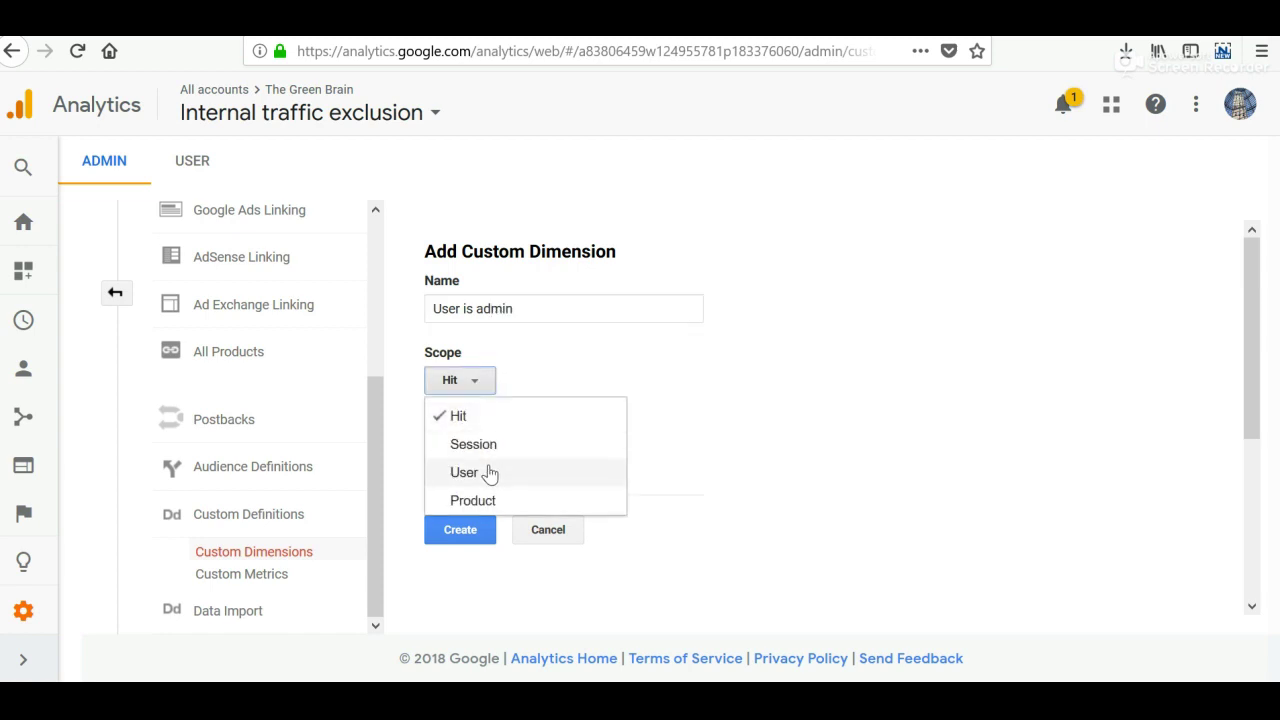
pyautogui.click(488, 472)
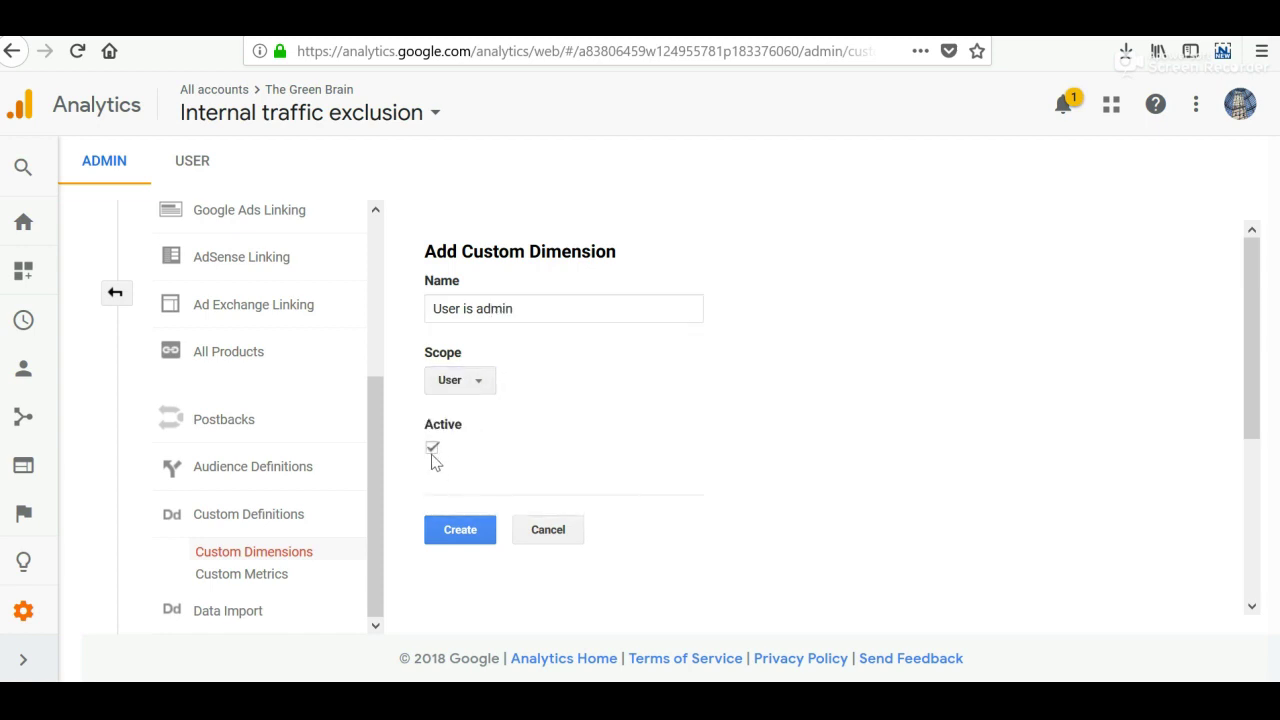
pyautogui.click(562, 535)
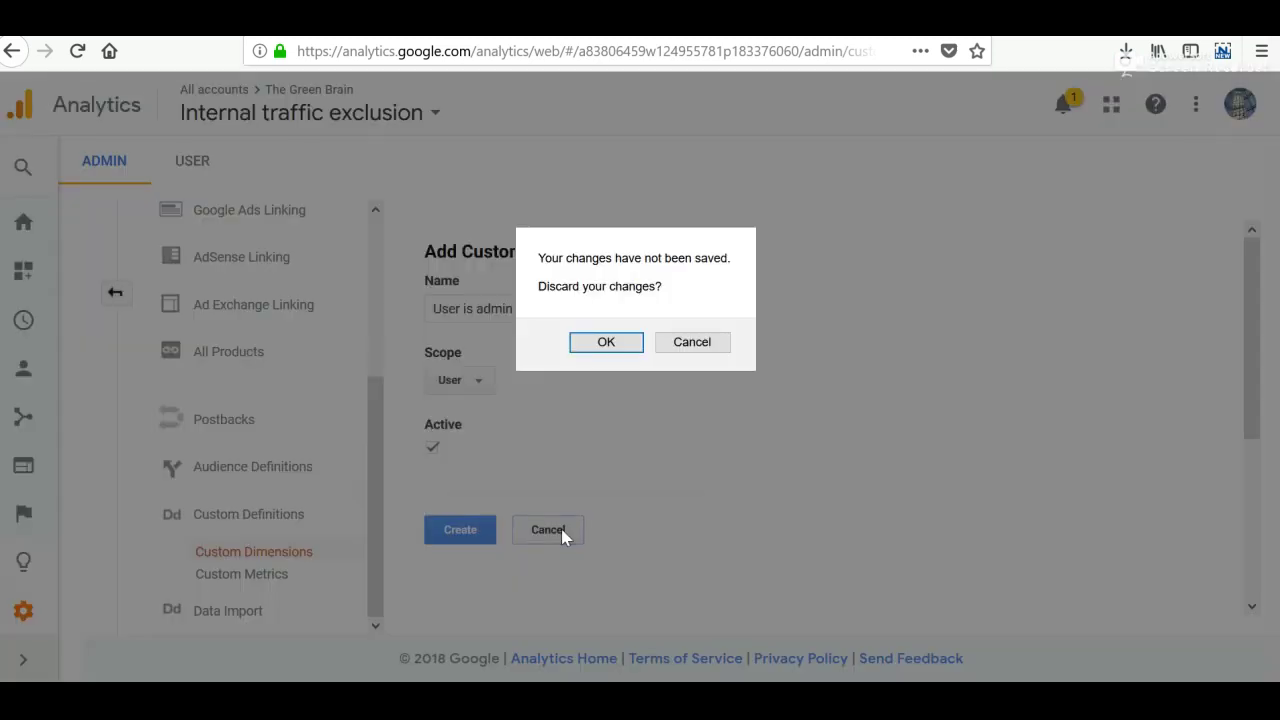
pyautogui.click(608, 342)
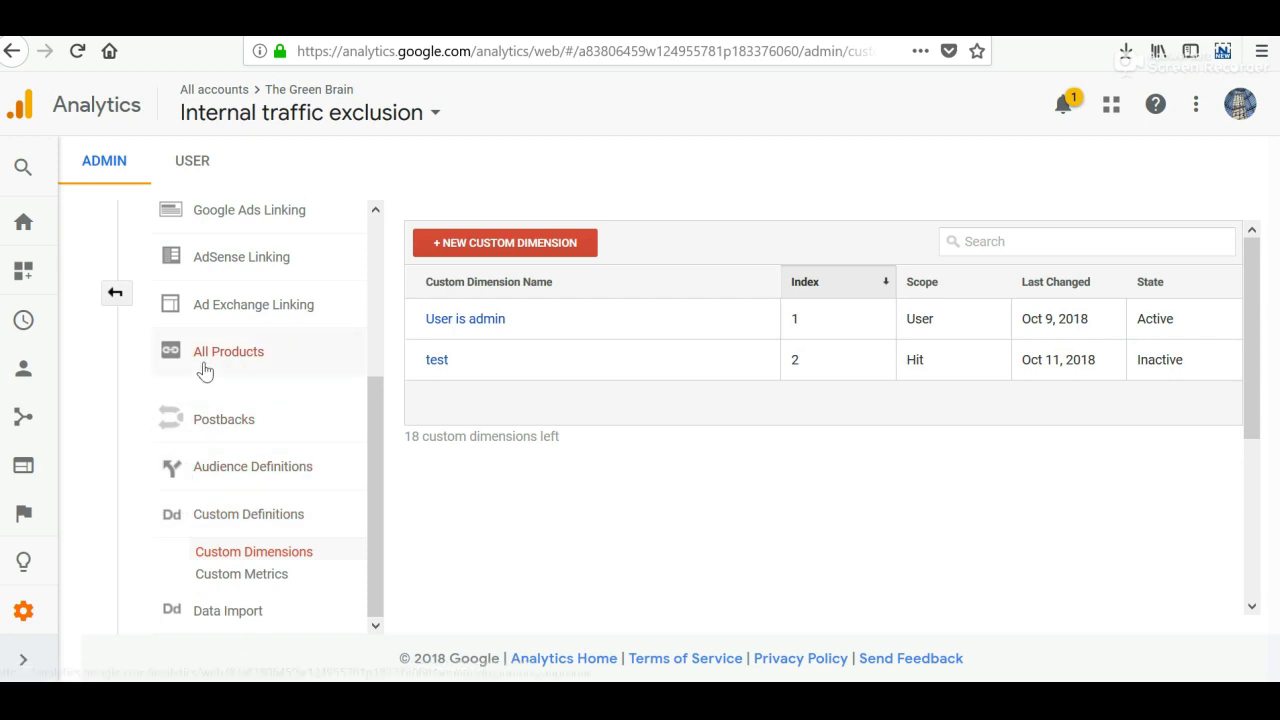
# Step: Return to the Admin overview and open the Filters of the Internal traffic exclusion view
pyautogui.click(116, 296)
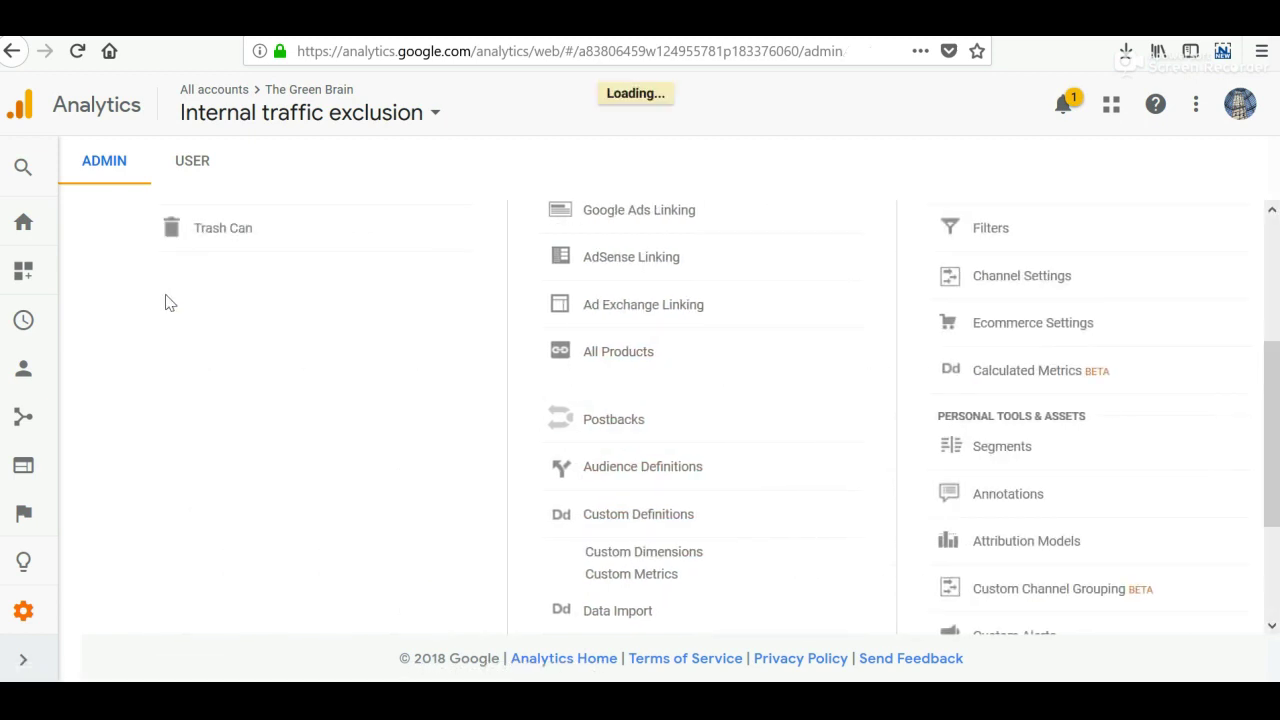
pyautogui.scroll(-3, 1066, 554)
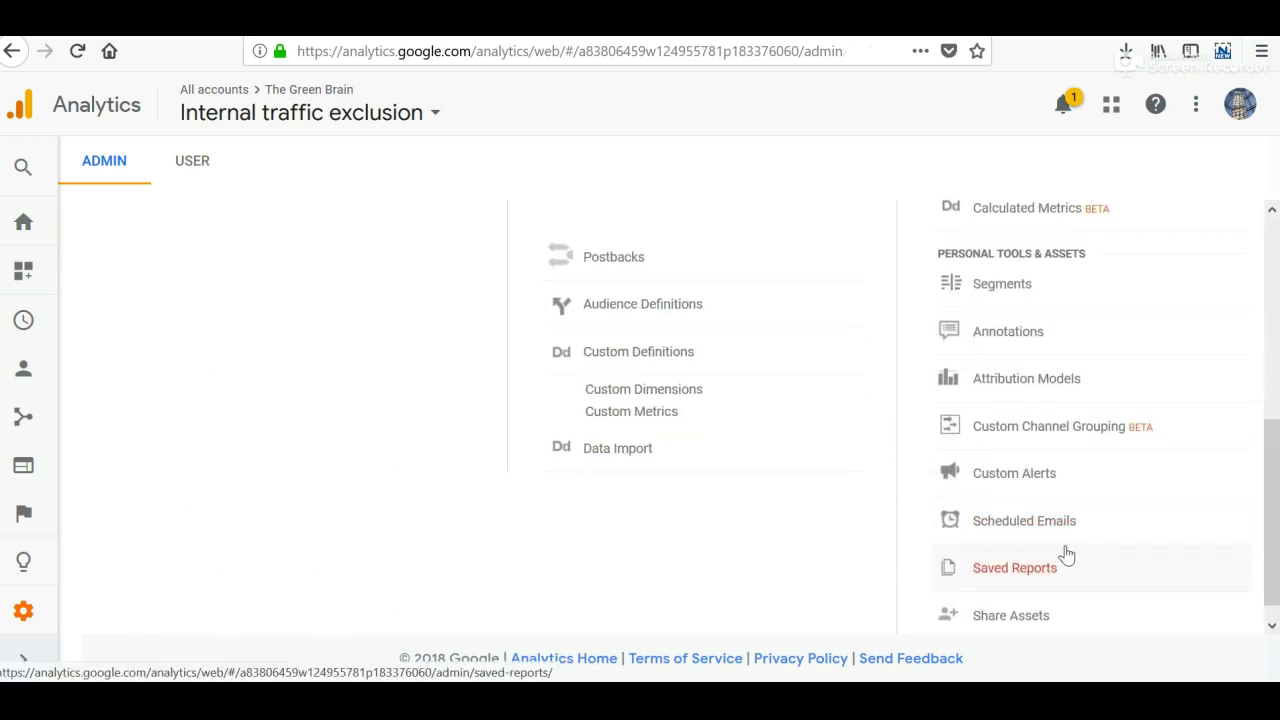
pyautogui.scroll(-1, 1040, 394)
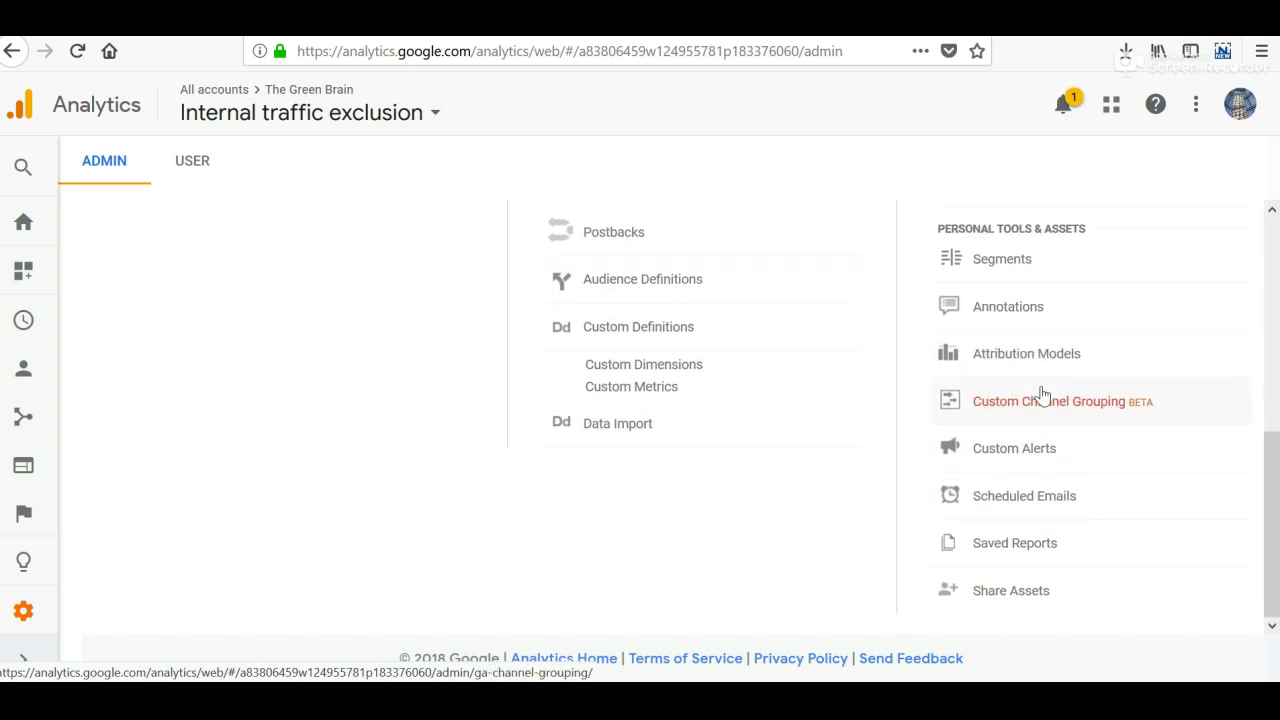
pyautogui.scroll(3, 1042, 395)
pyautogui.scroll(3, 1040, 394)
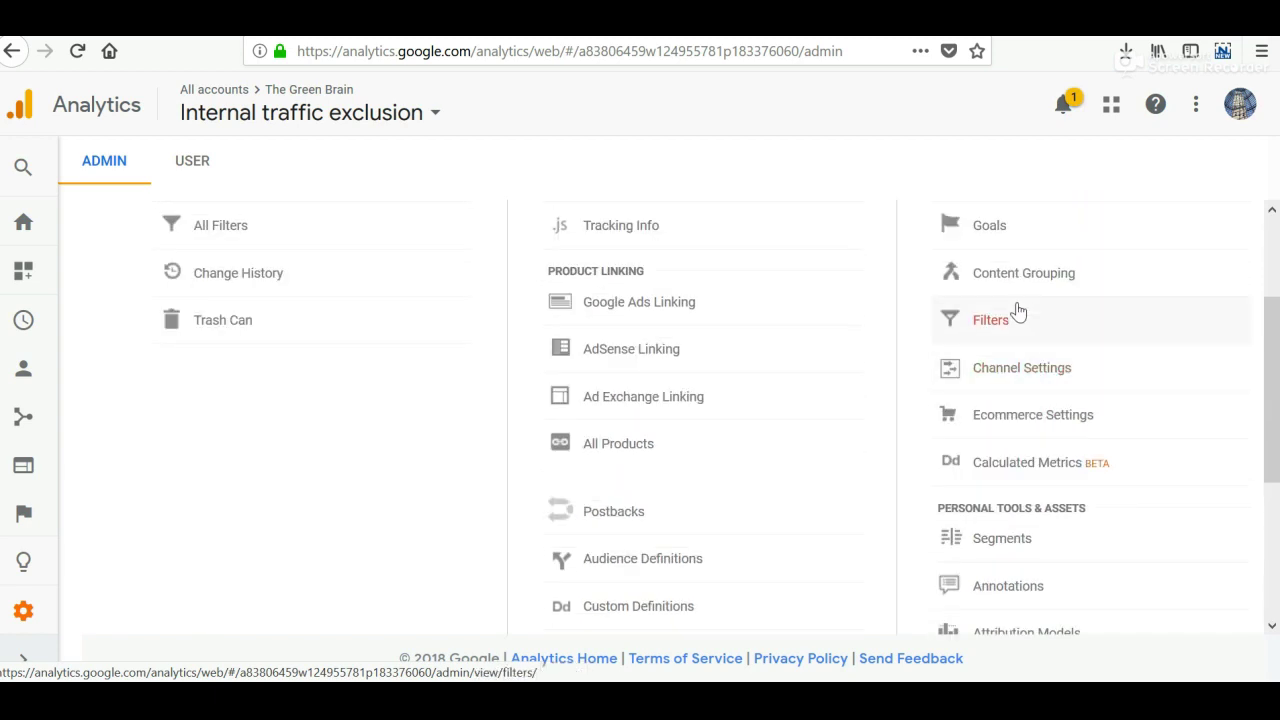
pyautogui.click(1018, 314)
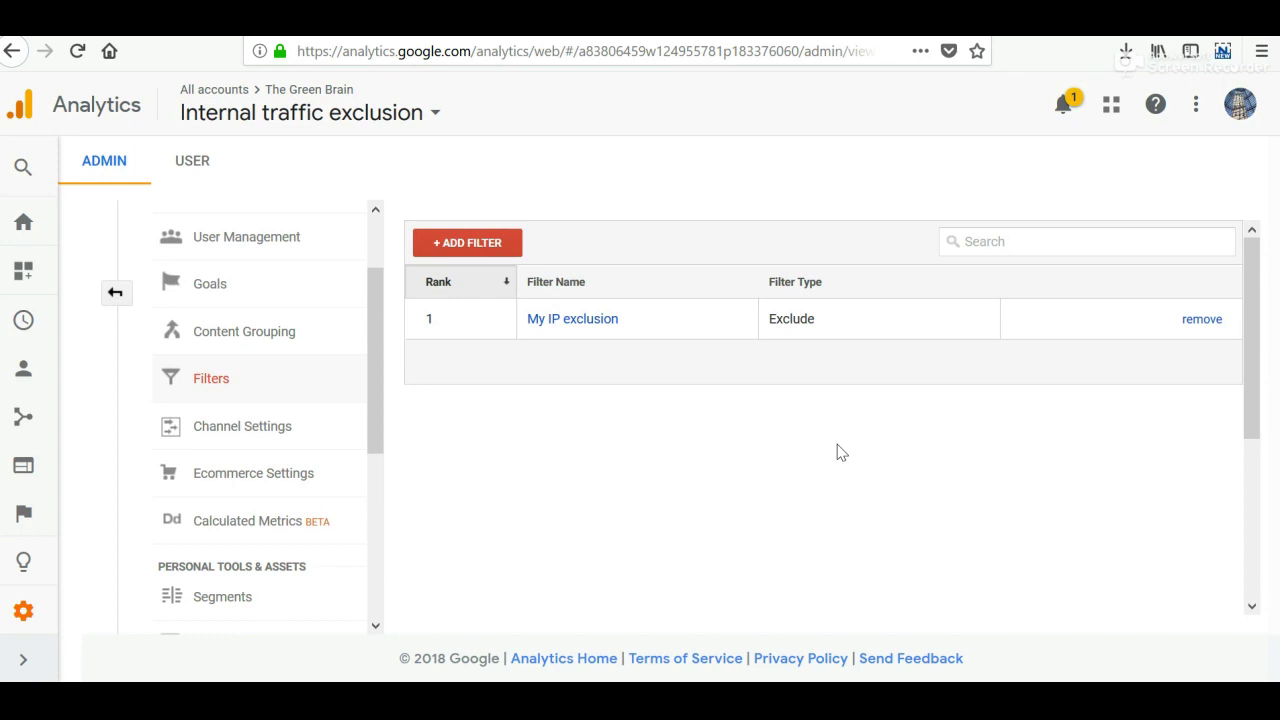
# Step: Start a new filter for the view and name it "Exclude Admin"
pyautogui.click(461, 243)
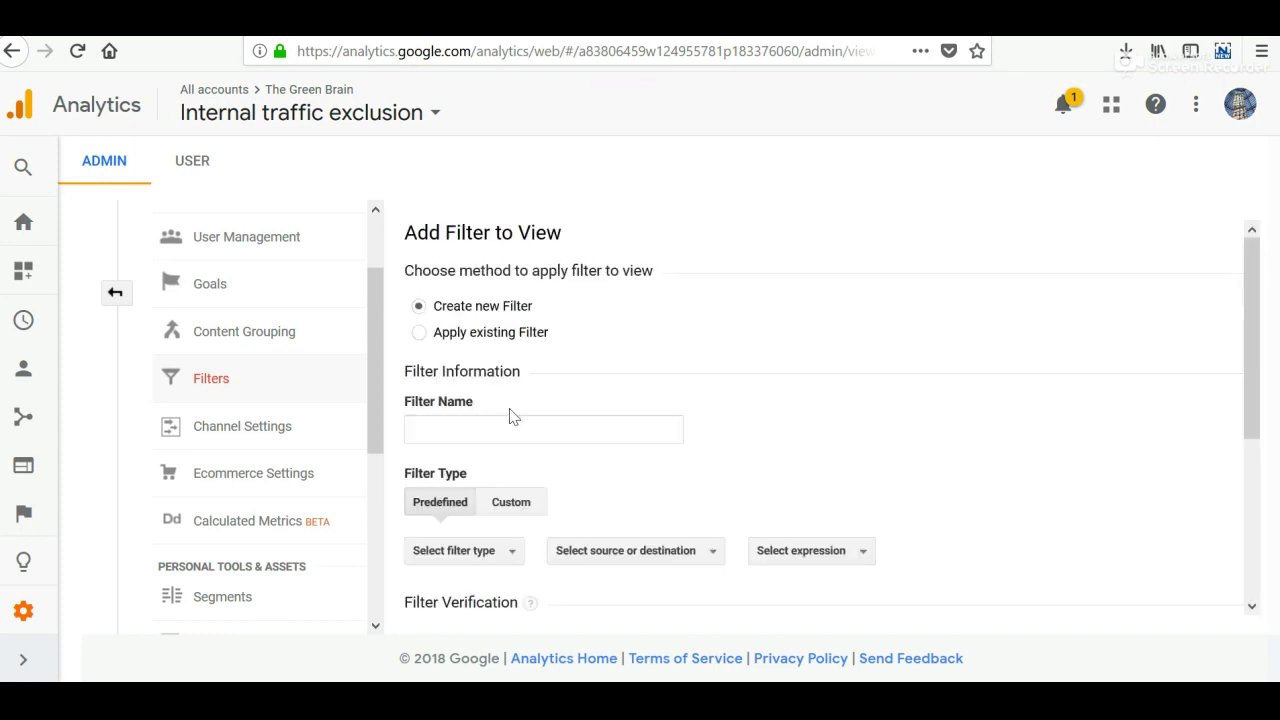
pyautogui.click(510, 432)
pyautogui.write('Excl')
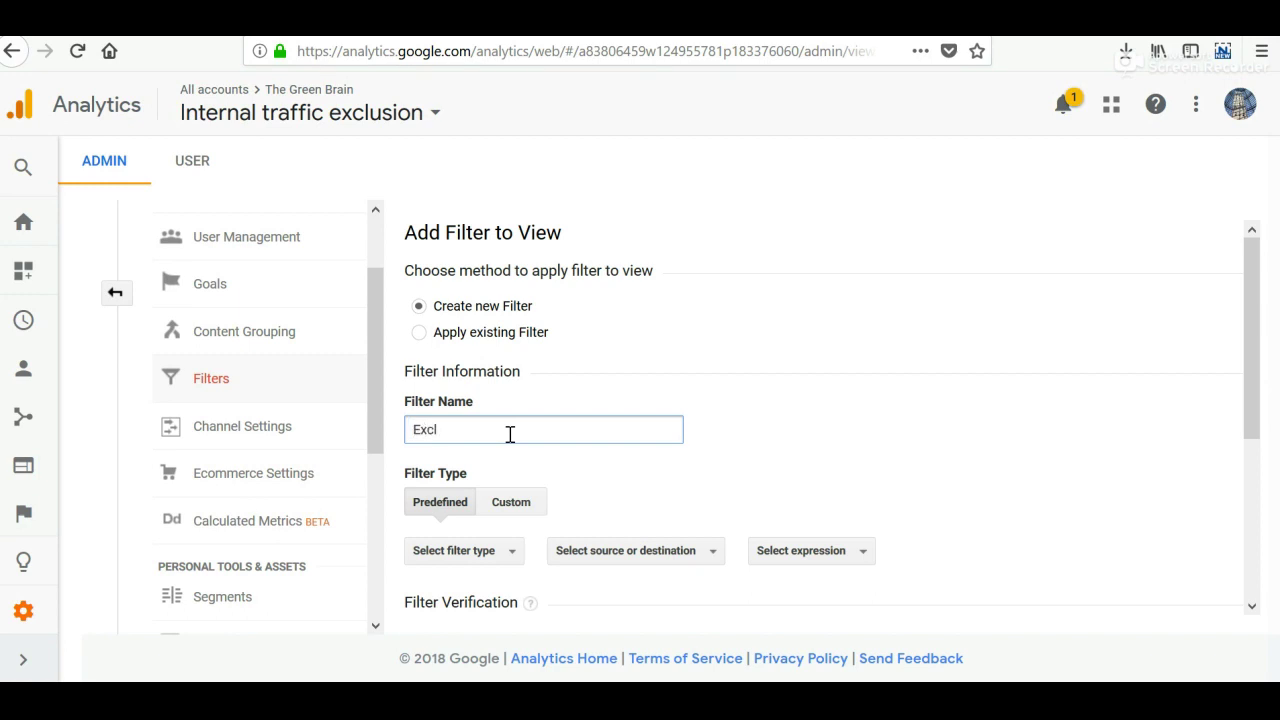
pyautogui.press('BackSpace')
pyautogui.press('BackSpace')
pyautogui.write('clude Admi')
# Step: Make it a custom Exclude filter that uses the "User is admin" custom dimension as its filter field
pyautogui.scroll(-1, 558, 515)
pyautogui.scroll(-1, 558, 515)
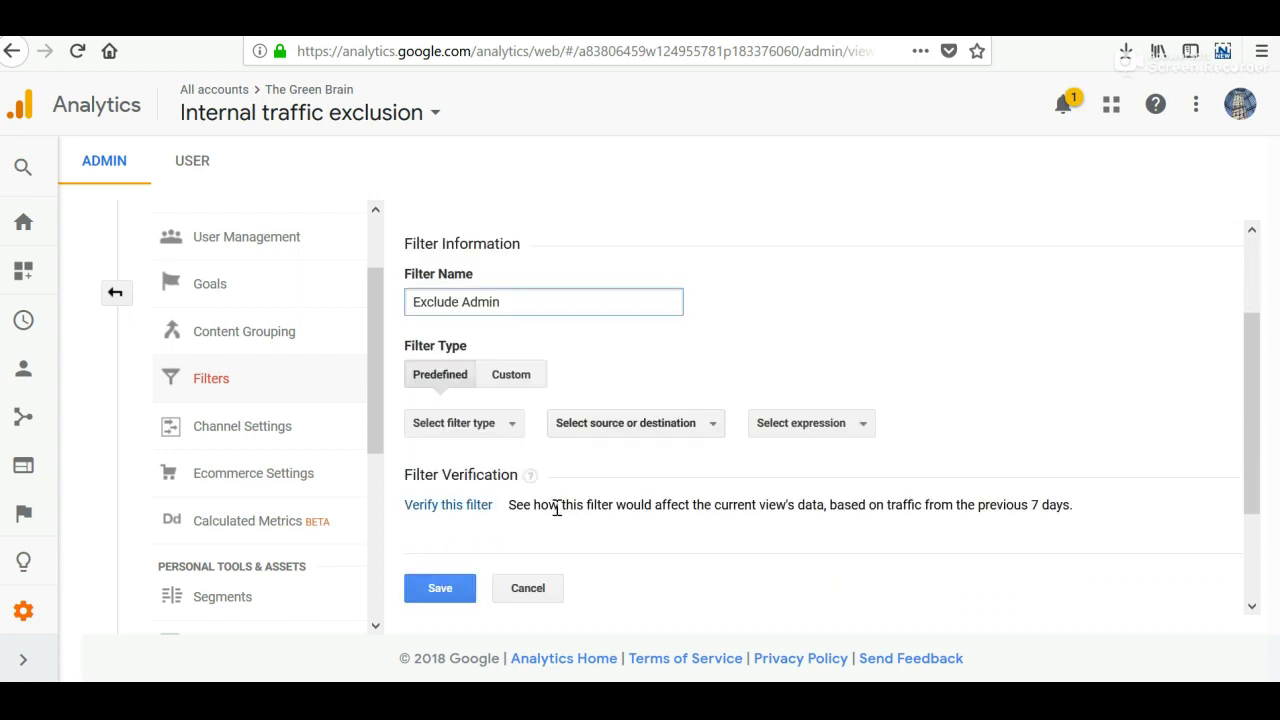
pyautogui.click(514, 381)
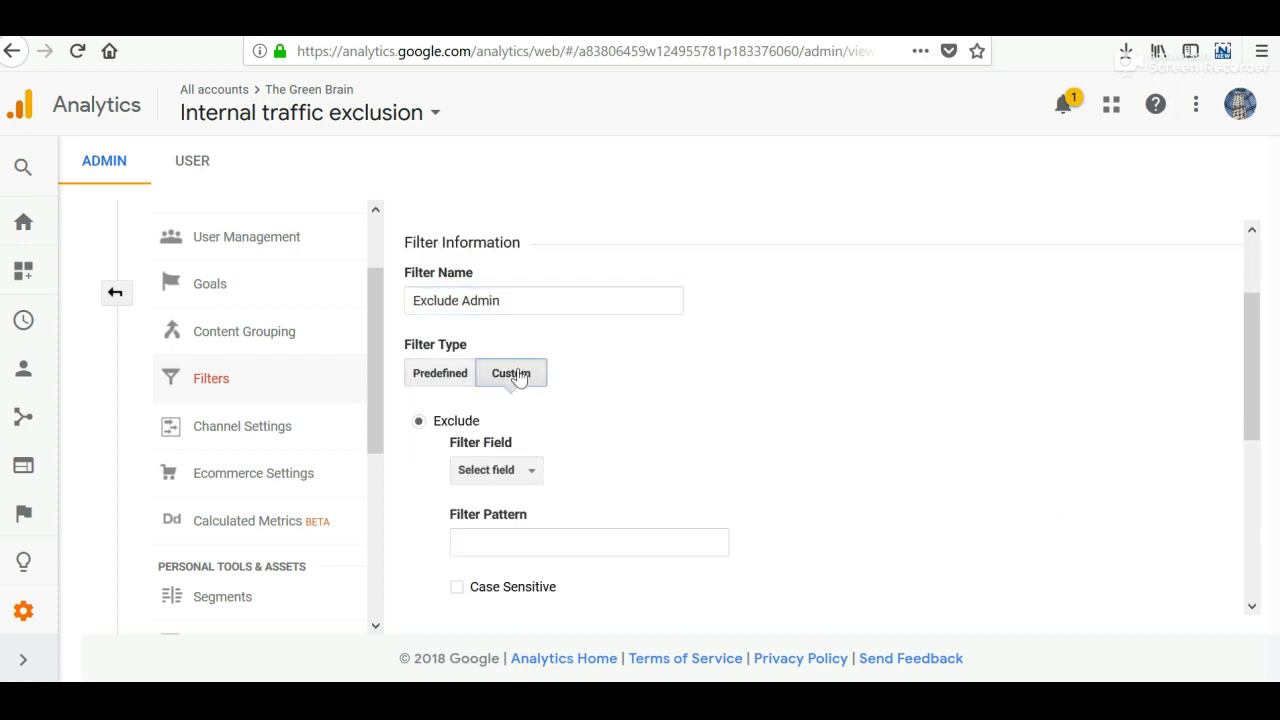
pyautogui.click(499, 481)
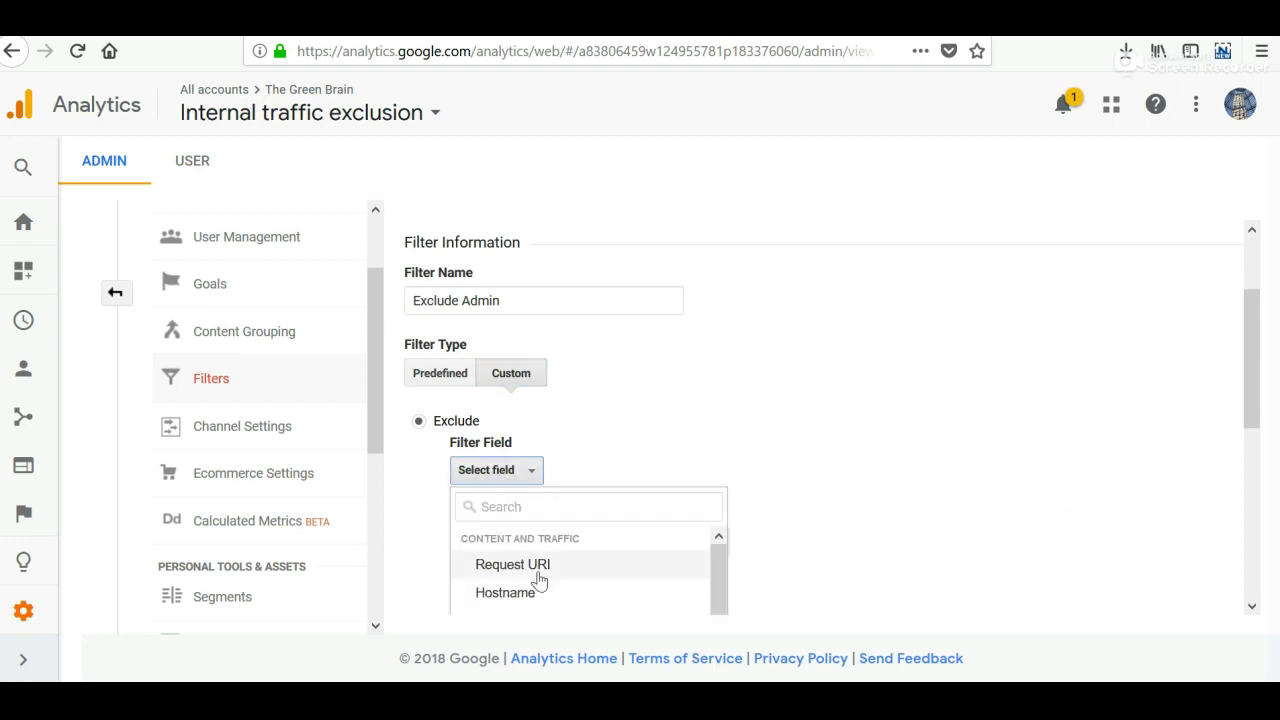
pyautogui.scroll(-10, 538, 580)
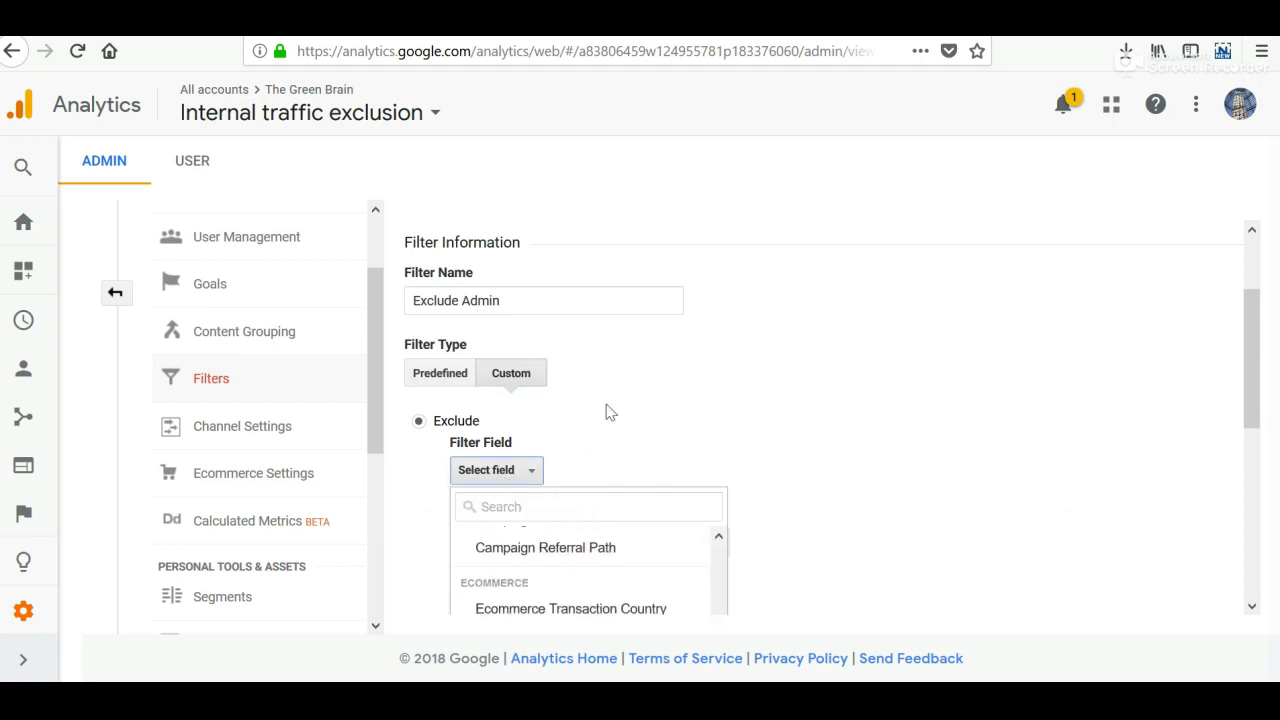
pyautogui.scroll(-2, 606, 411)
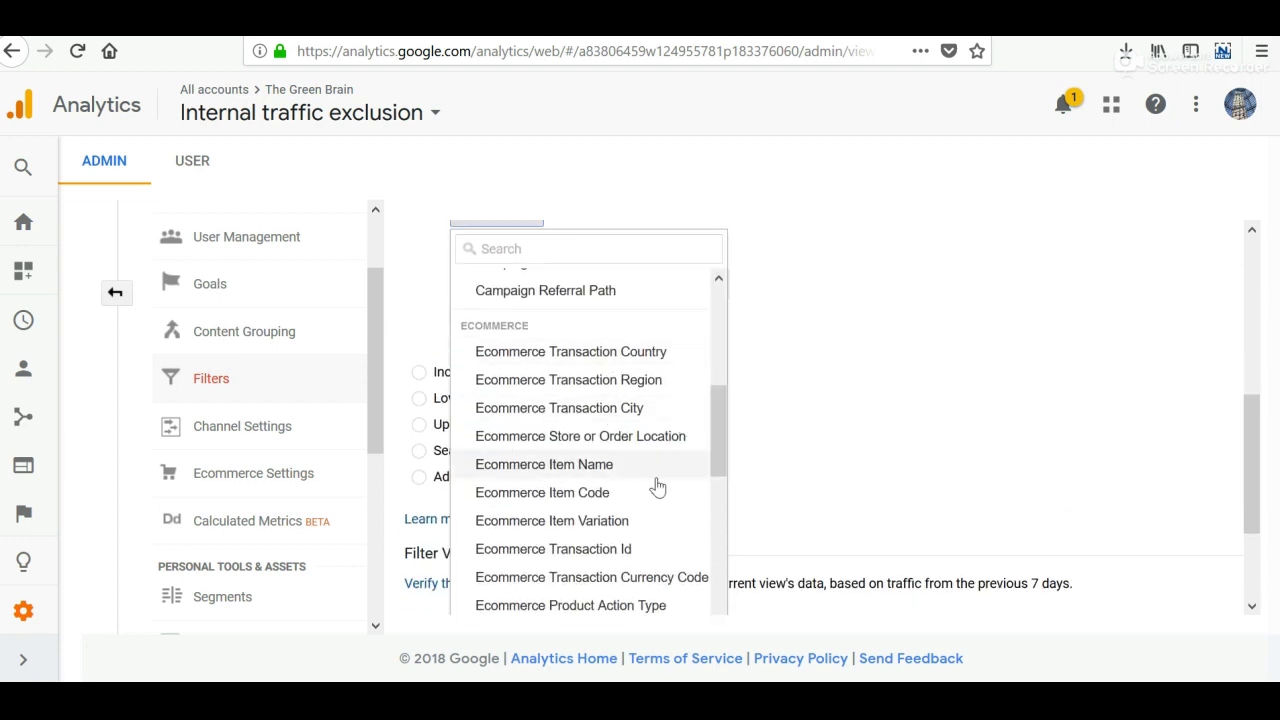
pyautogui.scroll(-15, 657, 486)
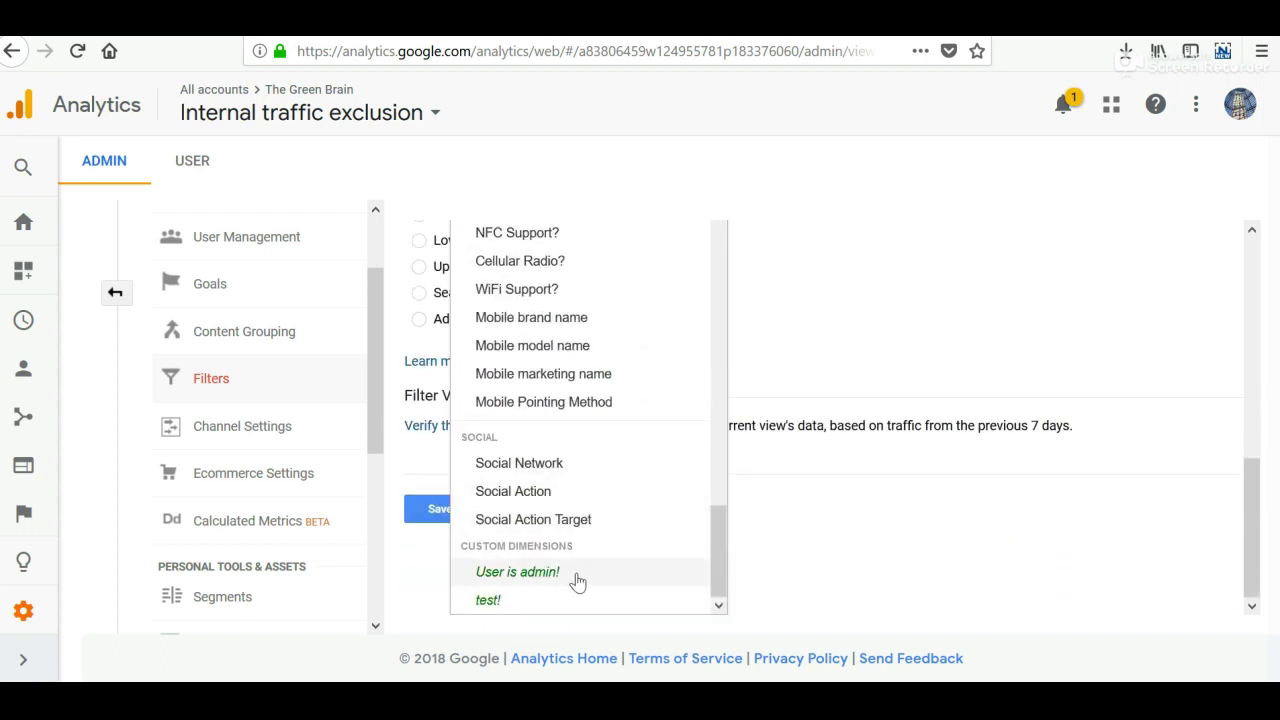
pyautogui.click(577, 580)
pyautogui.scroll(3, 546, 331)
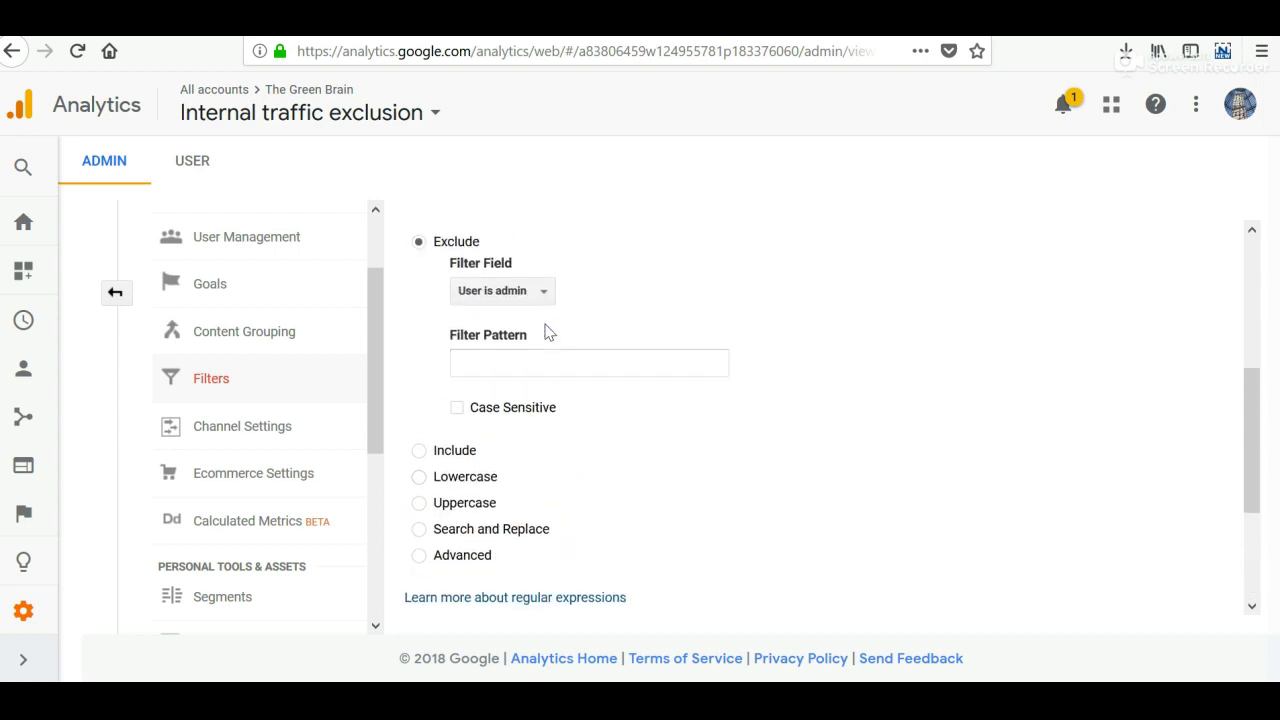
pyautogui.scroll(3, 546, 331)
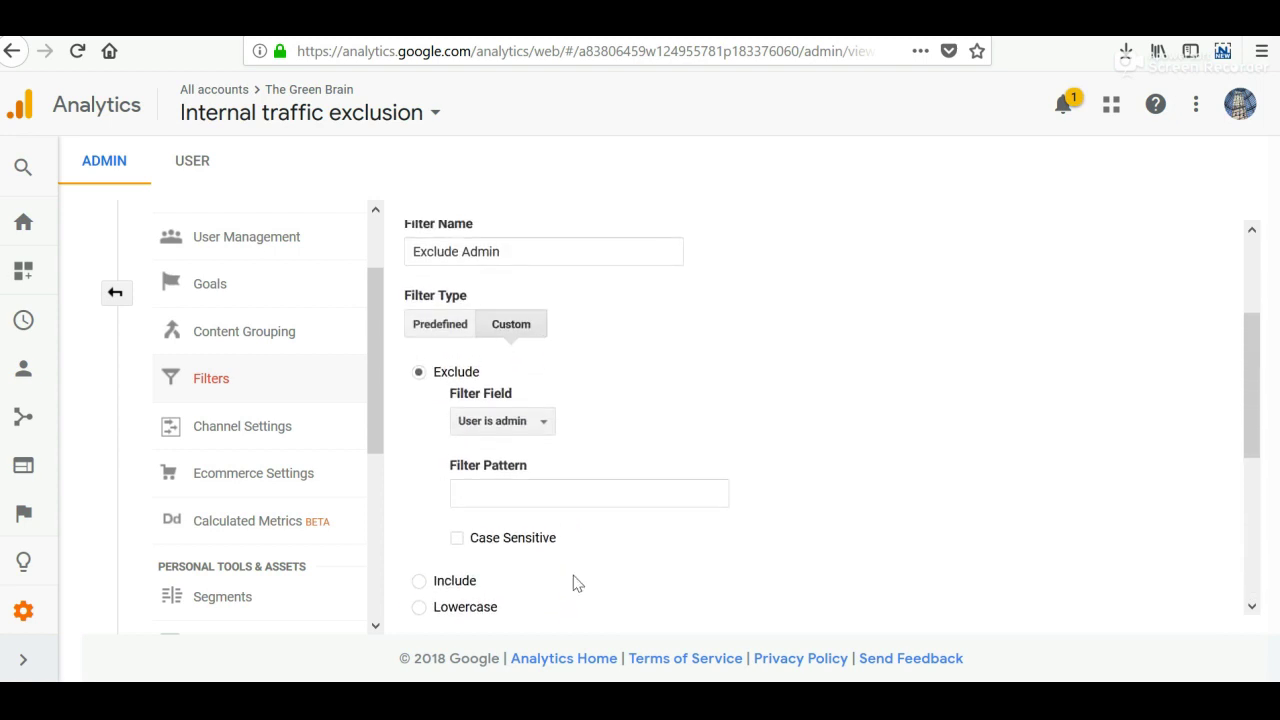
# Step: Set the filter pattern to "true" and save the Exclude Admin filter
pyautogui.click(567, 506)
pyautogui.click(567, 506)
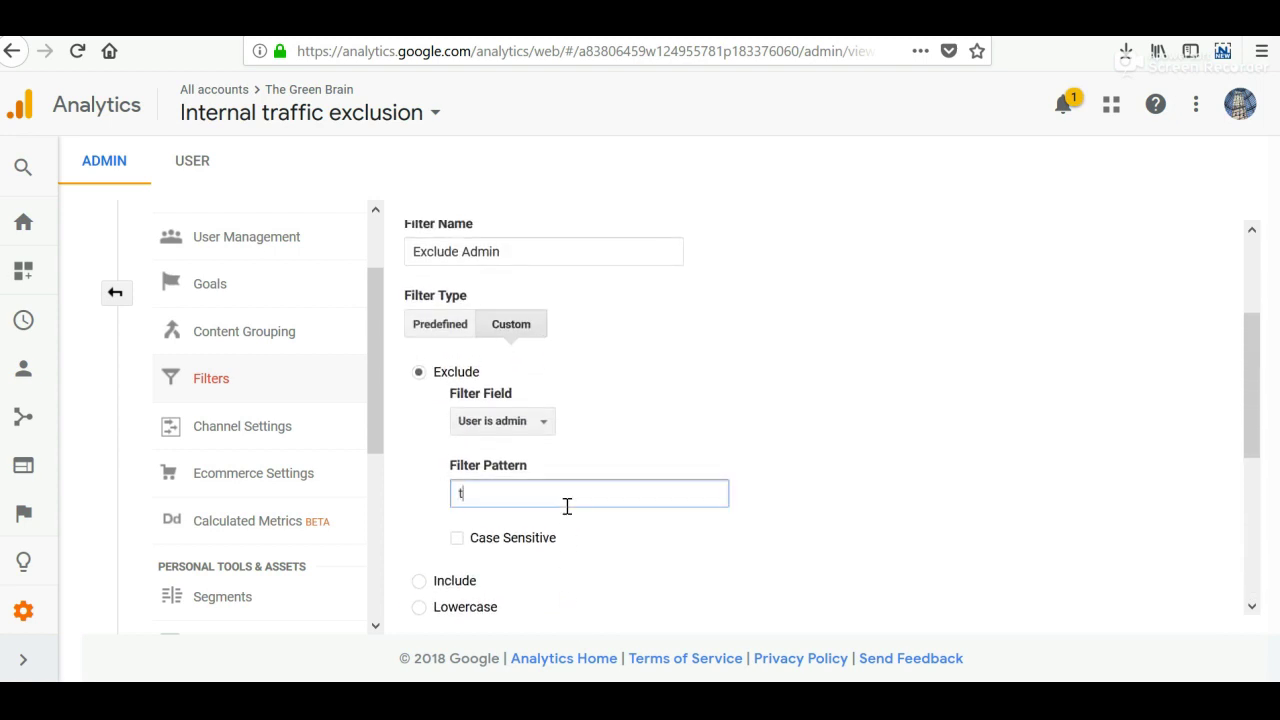
pyautogui.write('try')
pyautogui.press('BackSpace')
pyautogui.write('ue')
pyautogui.scroll(-3, 660, 546)
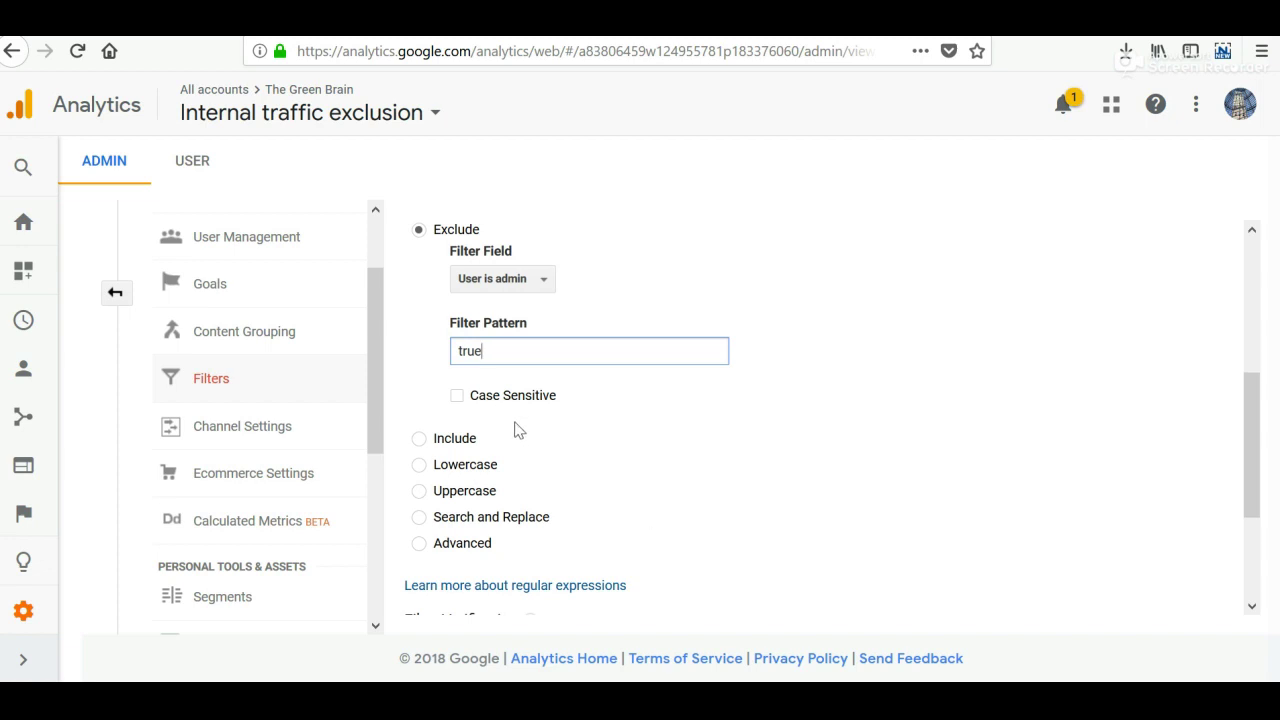
pyautogui.scroll(-4, 519, 430)
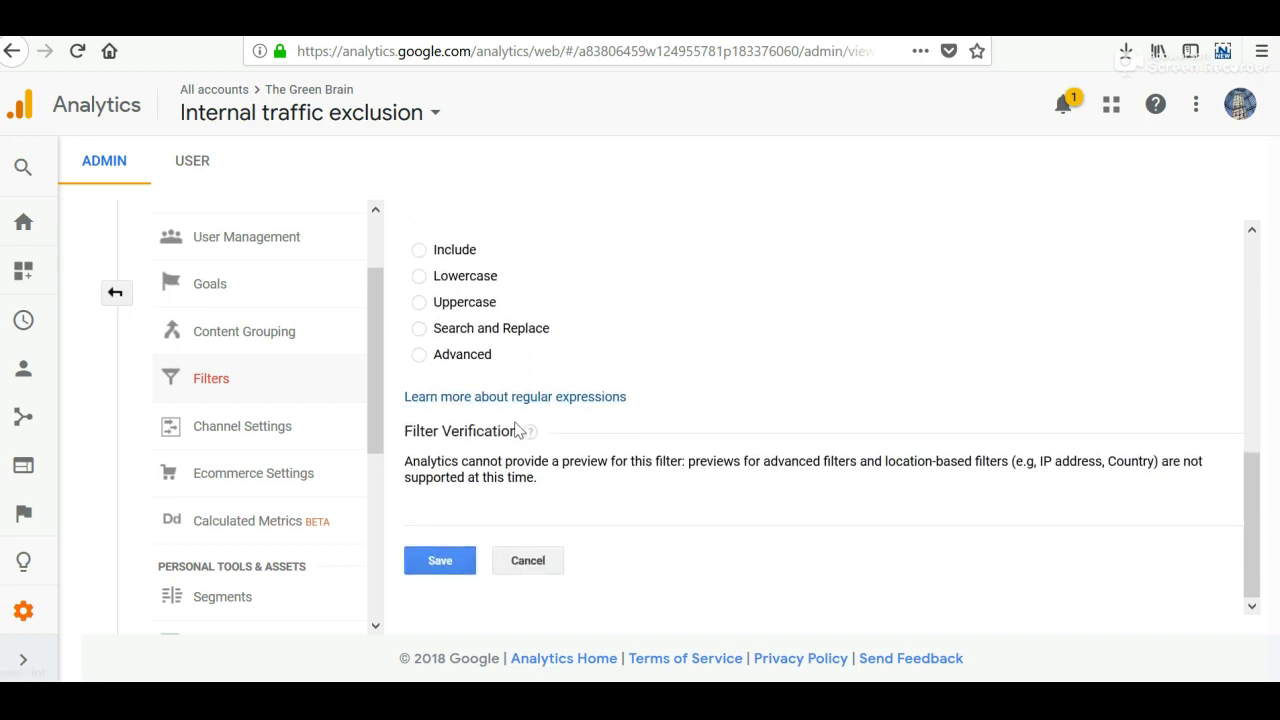
pyautogui.click(463, 567)
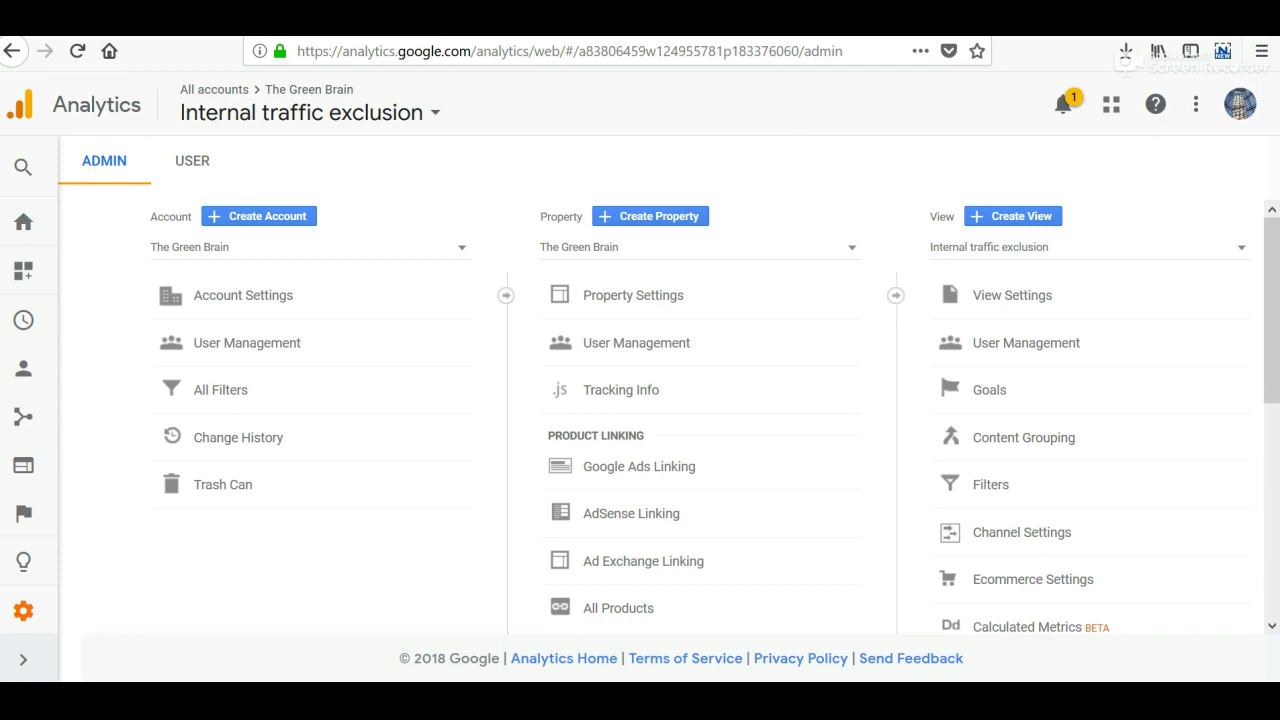
# Step: Switch to the cPanel File Manager and open ga-admin.php from public_html for editing
pyautogui.click(776, 22)
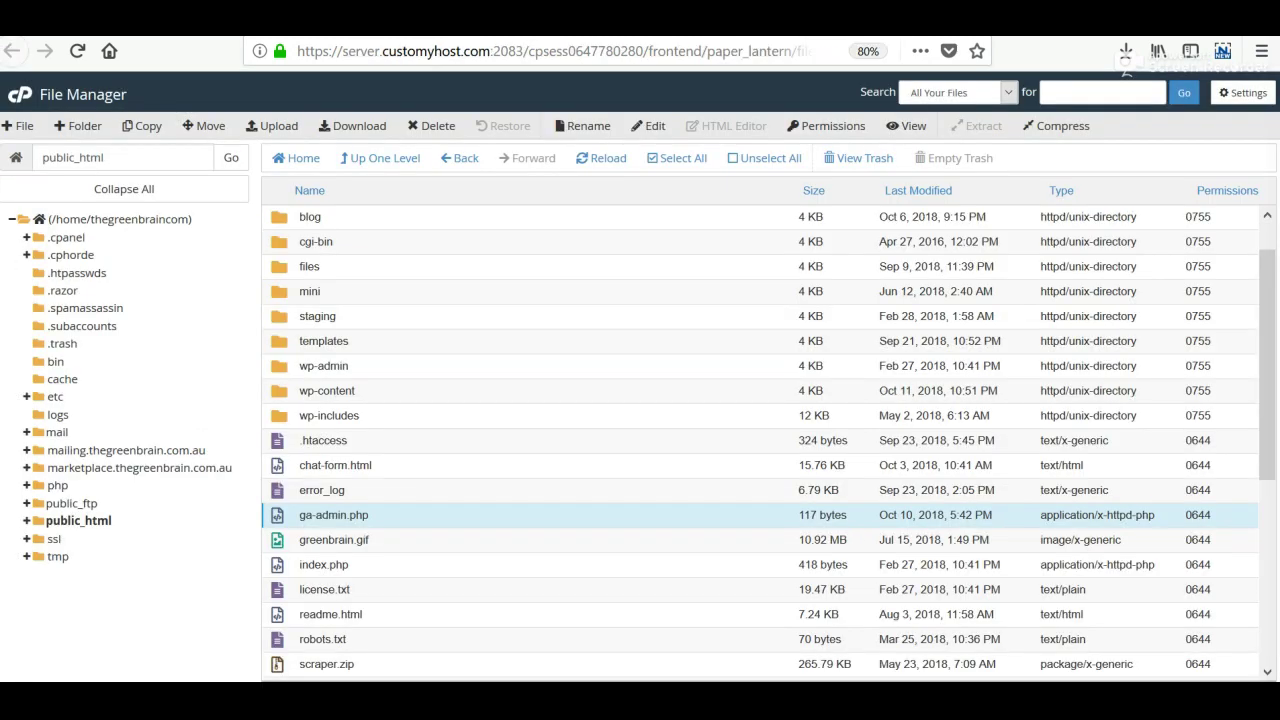
pyautogui.click(396, 520)
pyautogui.click(393, 518)
pyautogui.rightClick(393, 518)
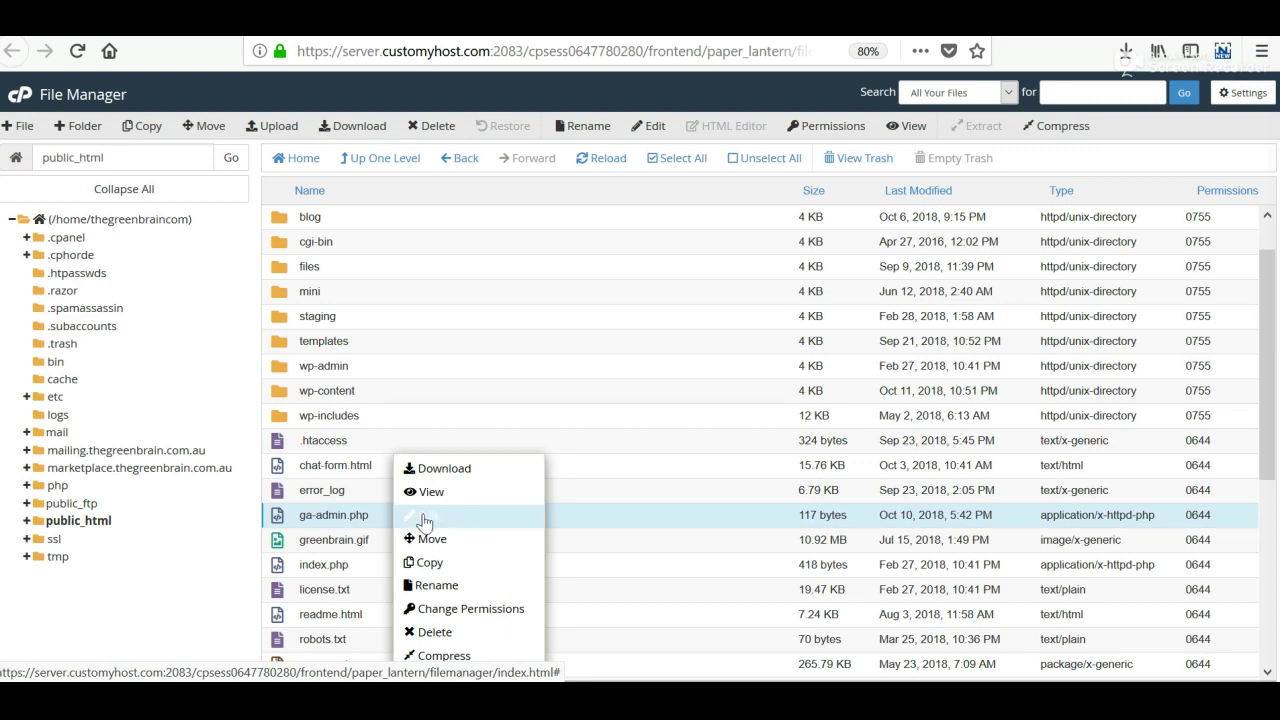
pyautogui.click(476, 516)
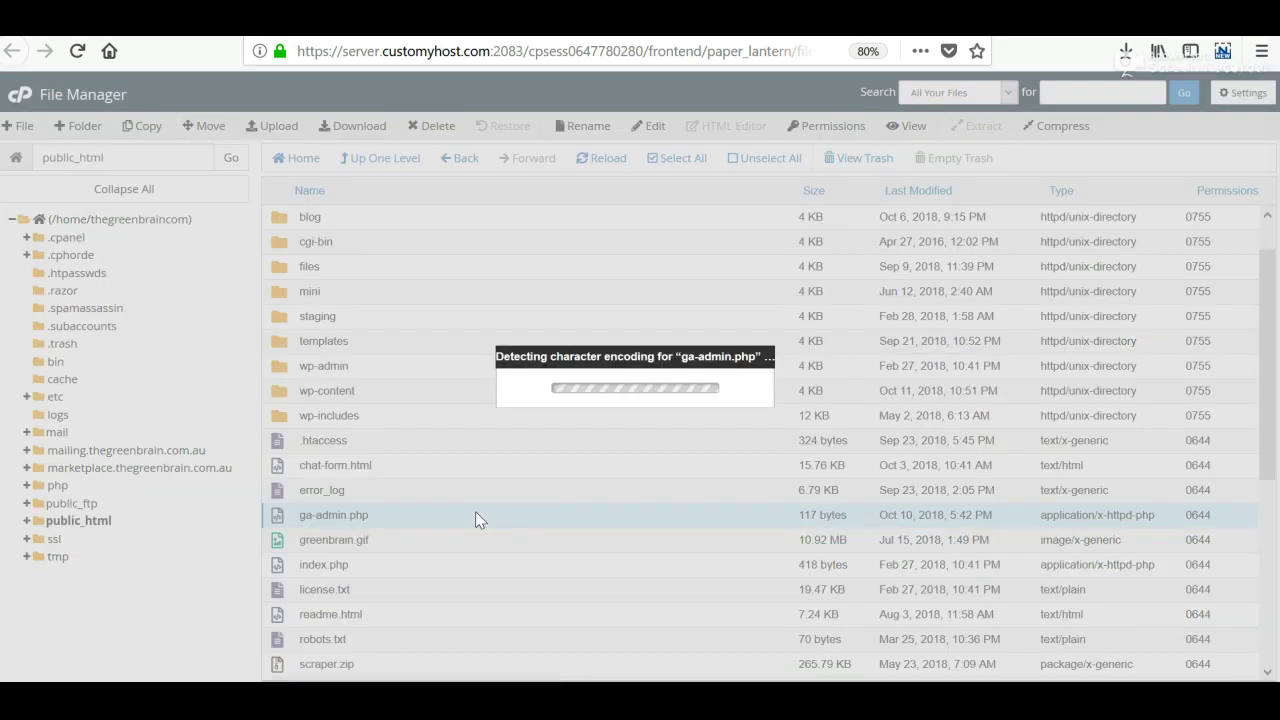
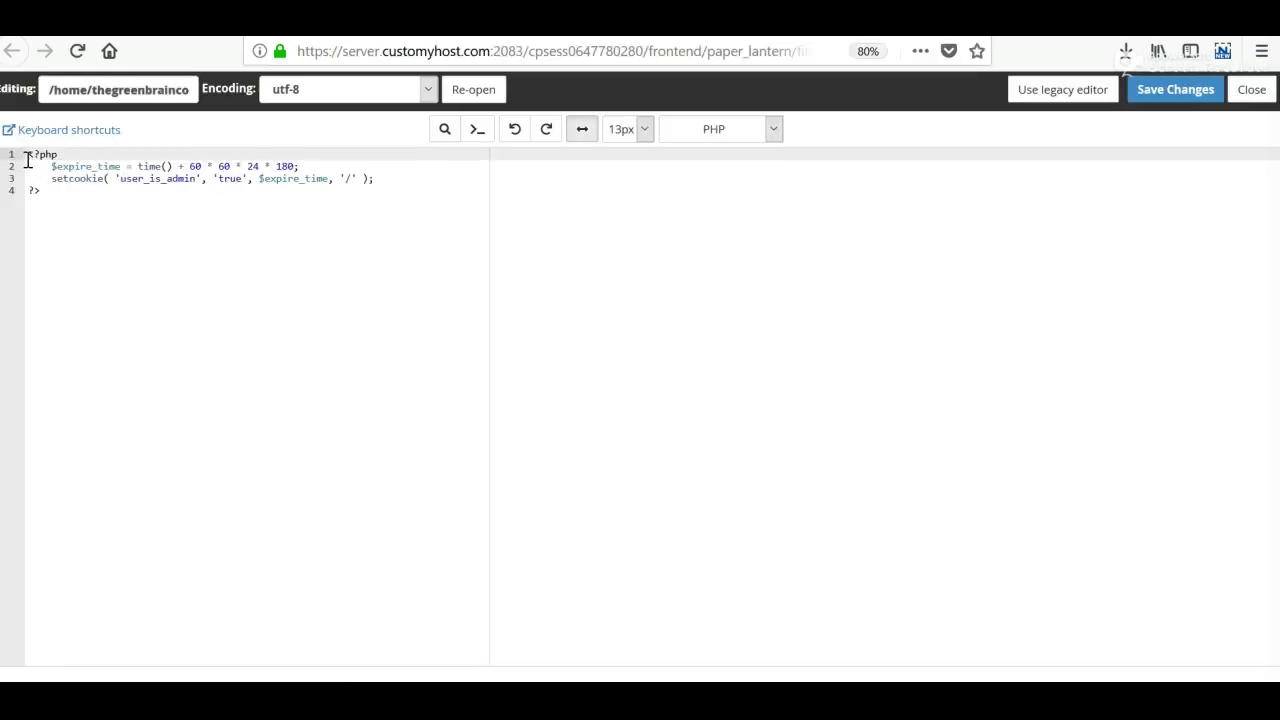
# Step: Examine the PHP code in ga-admin.php that sets the user_is_admin cookie and its value, and close the file
pyautogui.moveTo(28, 156); pyautogui.dragTo(63, 229)
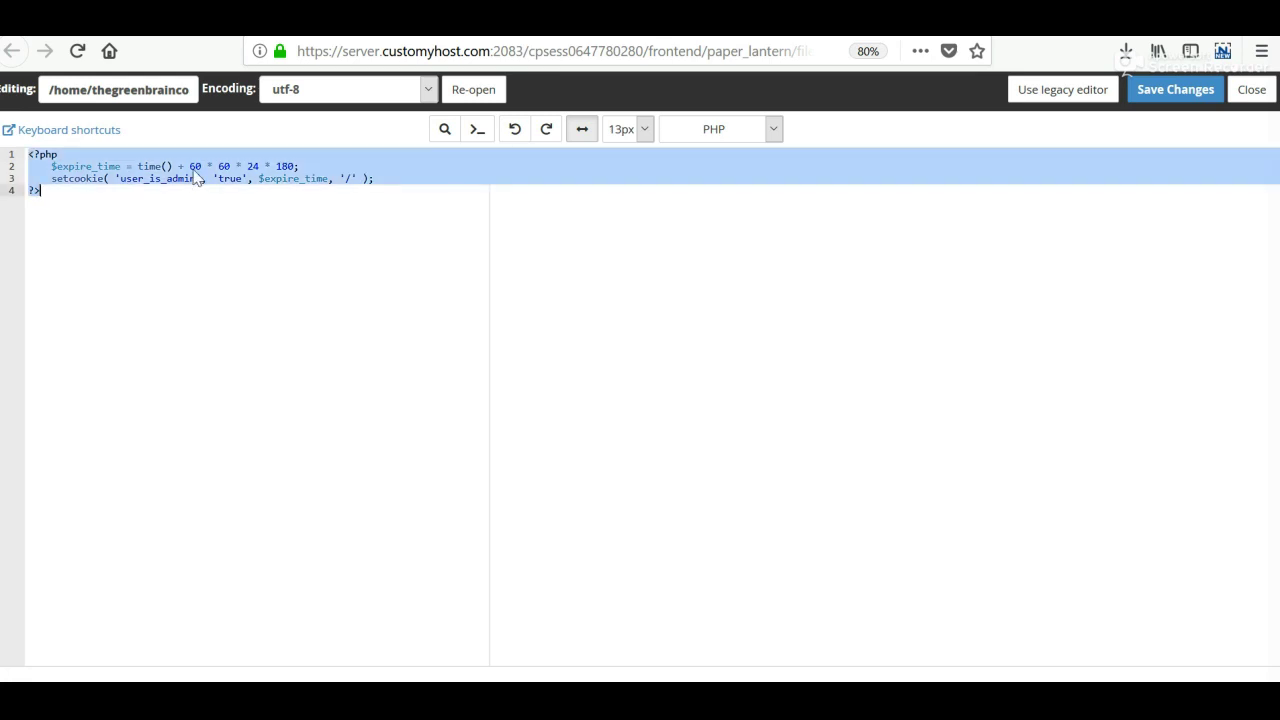
pyautogui.click(115, 180)
pyautogui.moveTo(119, 178); pyautogui.dragTo(243, 178)
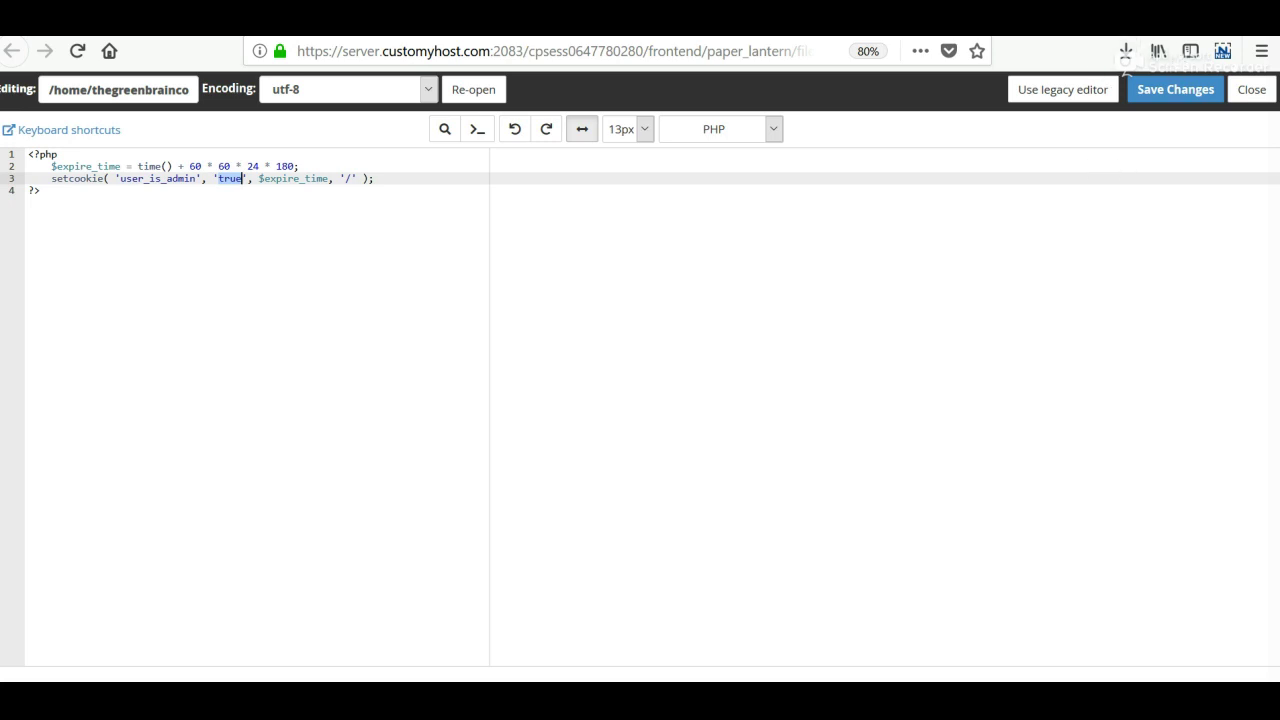
pyautogui.click(1252, 90)
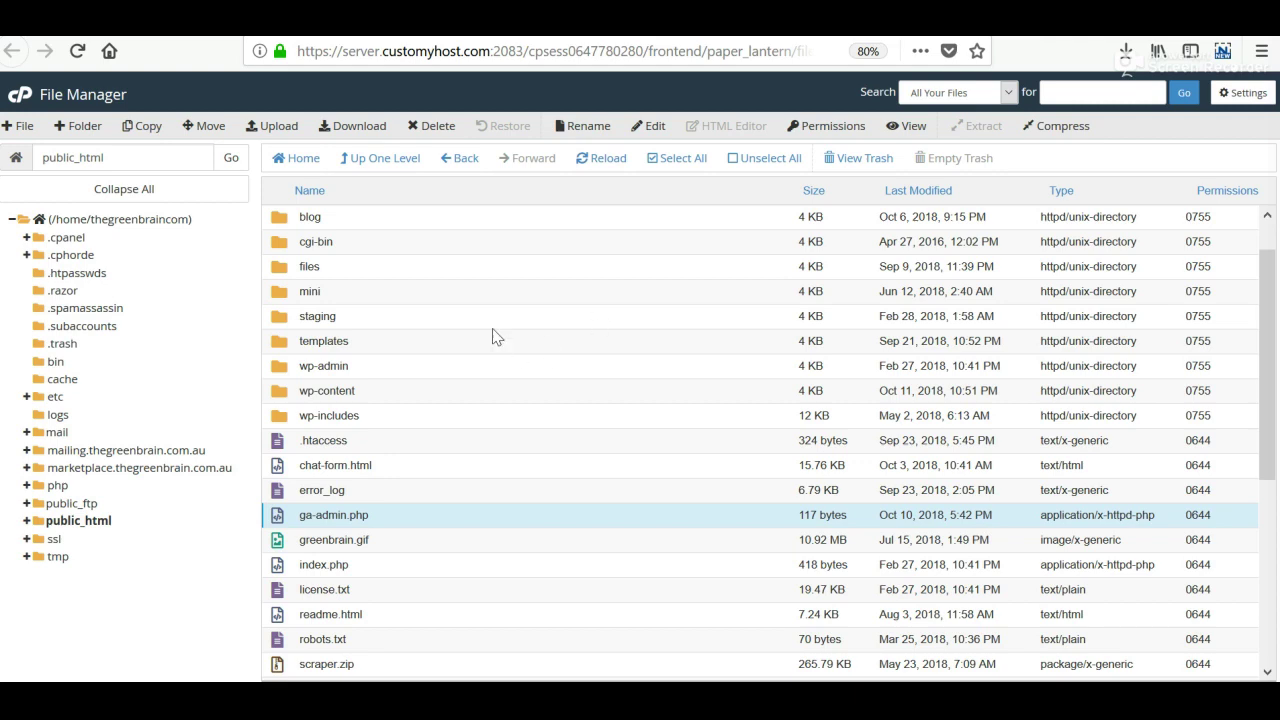
# Step: Switch to the WordPress dashboard and open the Theme Header file (header.php) of The Green Brain theme in the theme editor
pyautogui.click(320, 20)
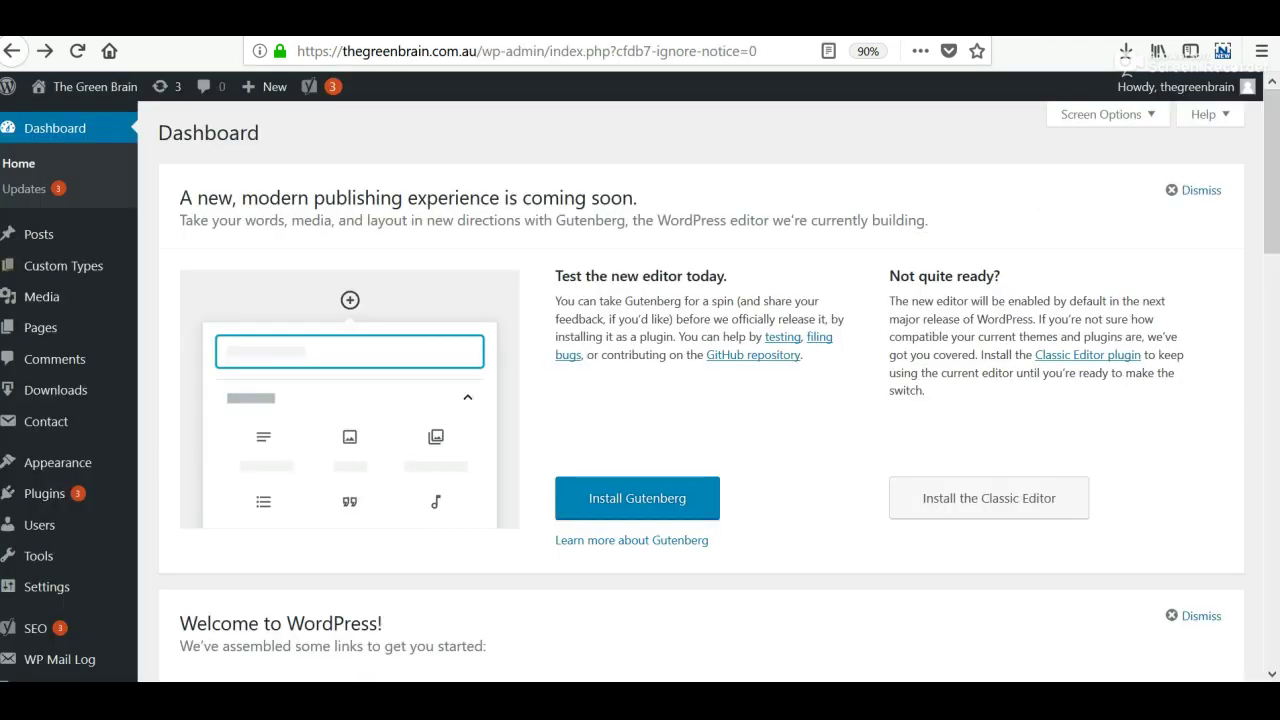
pyautogui.moveTo(89, 460)
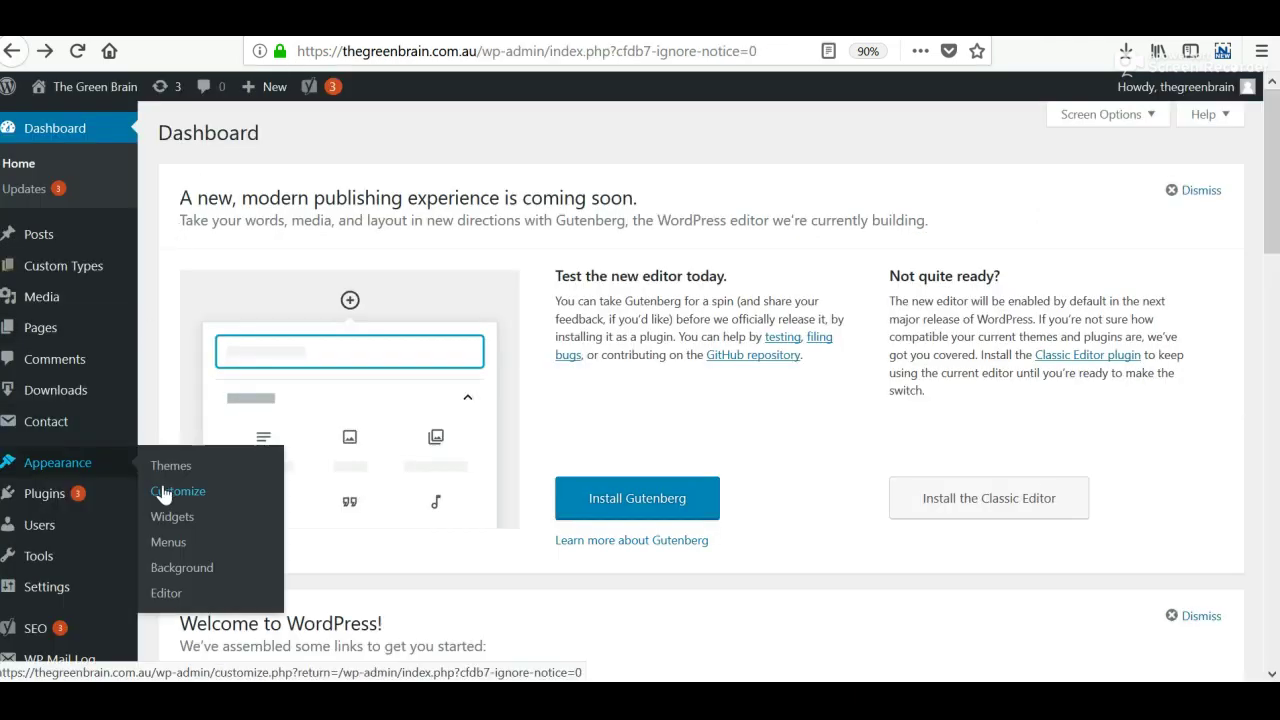
pyautogui.click(185, 598)
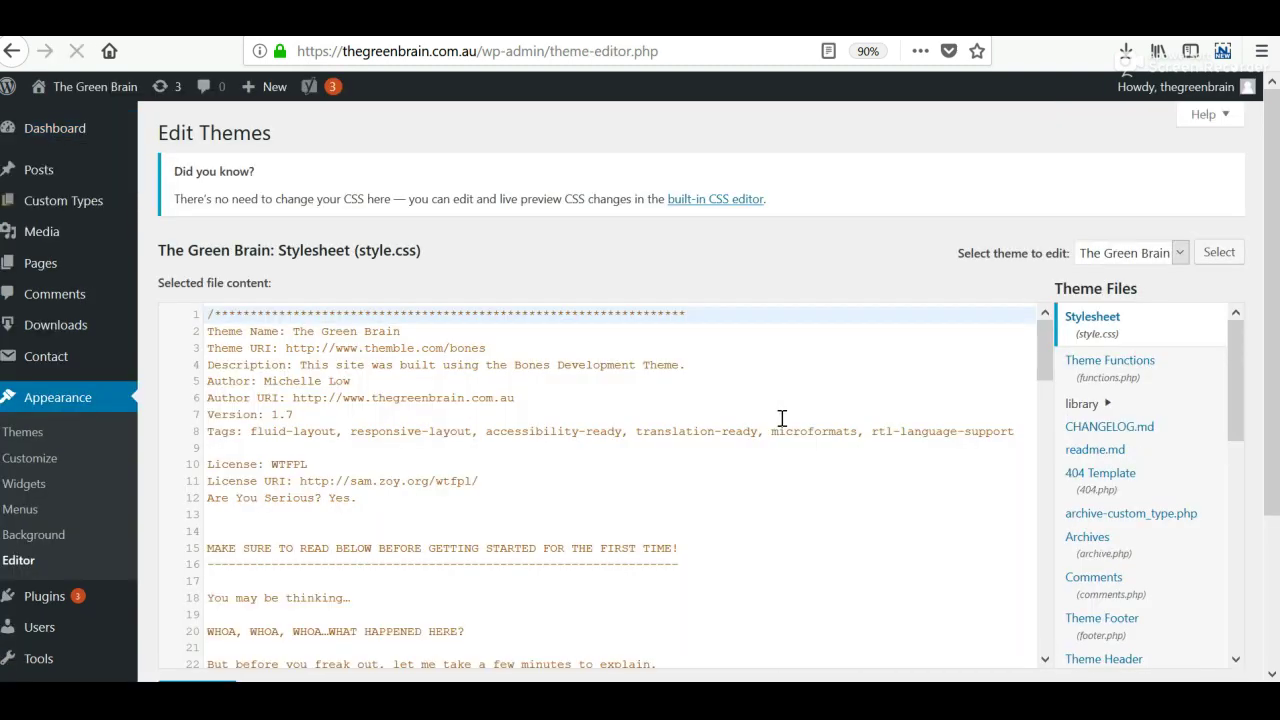
pyautogui.scroll(-1, 912, 417)
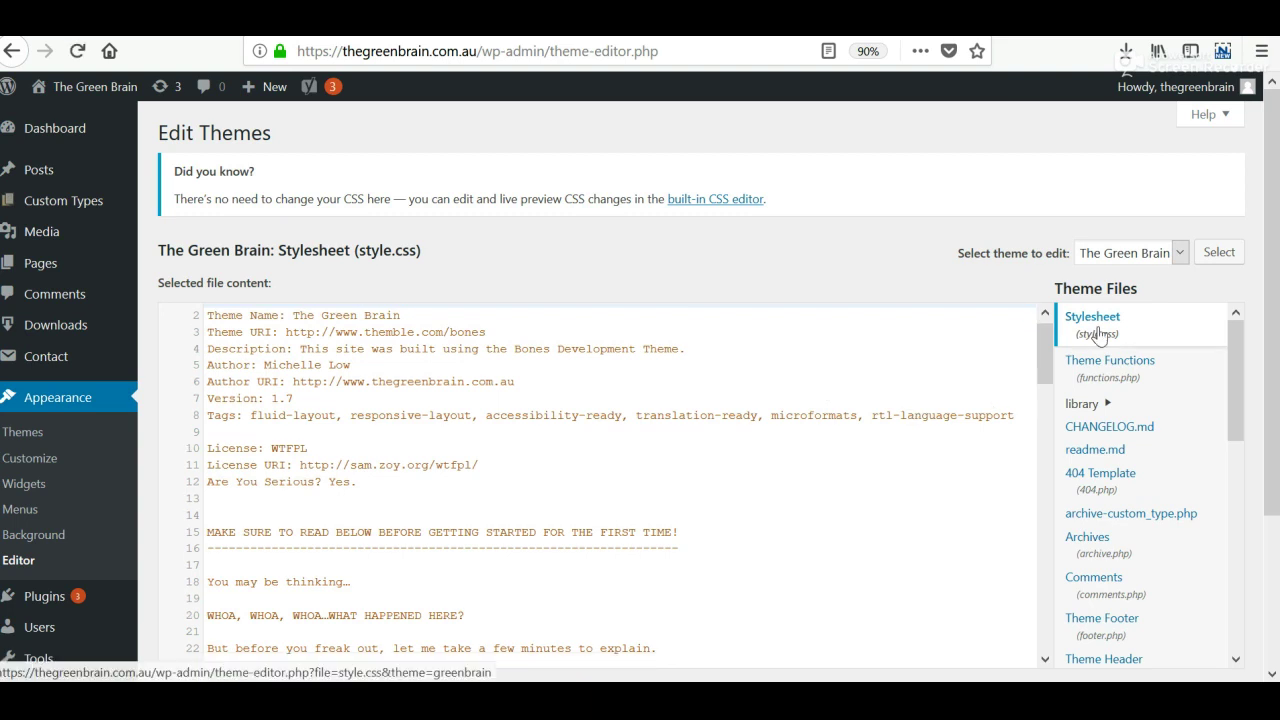
pyautogui.scroll(-3, 1025, 280)
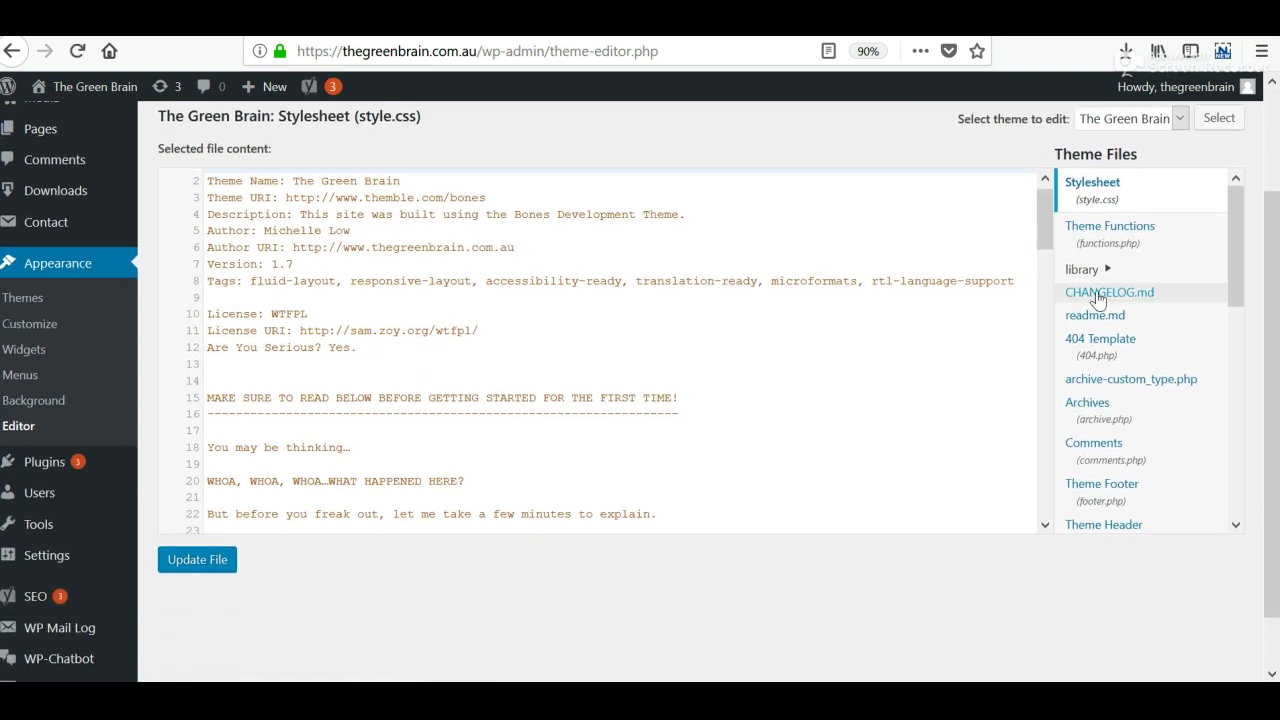
pyautogui.scroll(-5, 1114, 357)
pyautogui.scroll(1, 1116, 358)
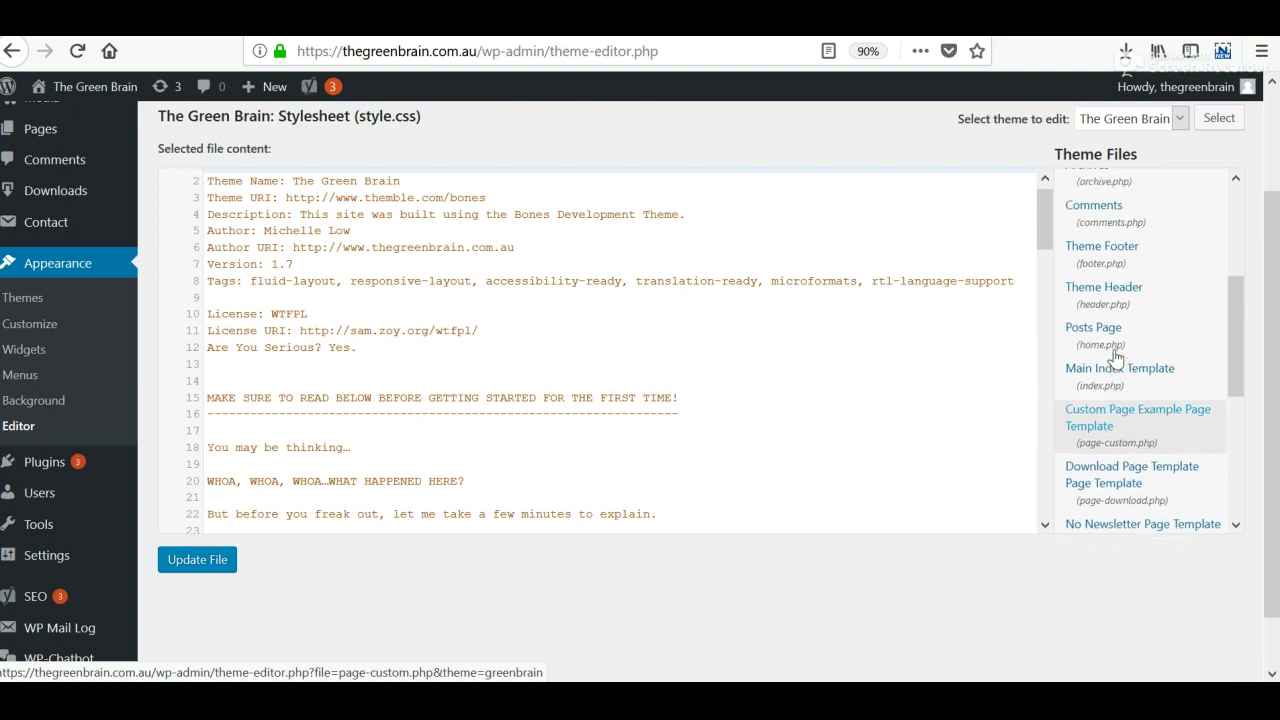
pyautogui.click(1117, 320)
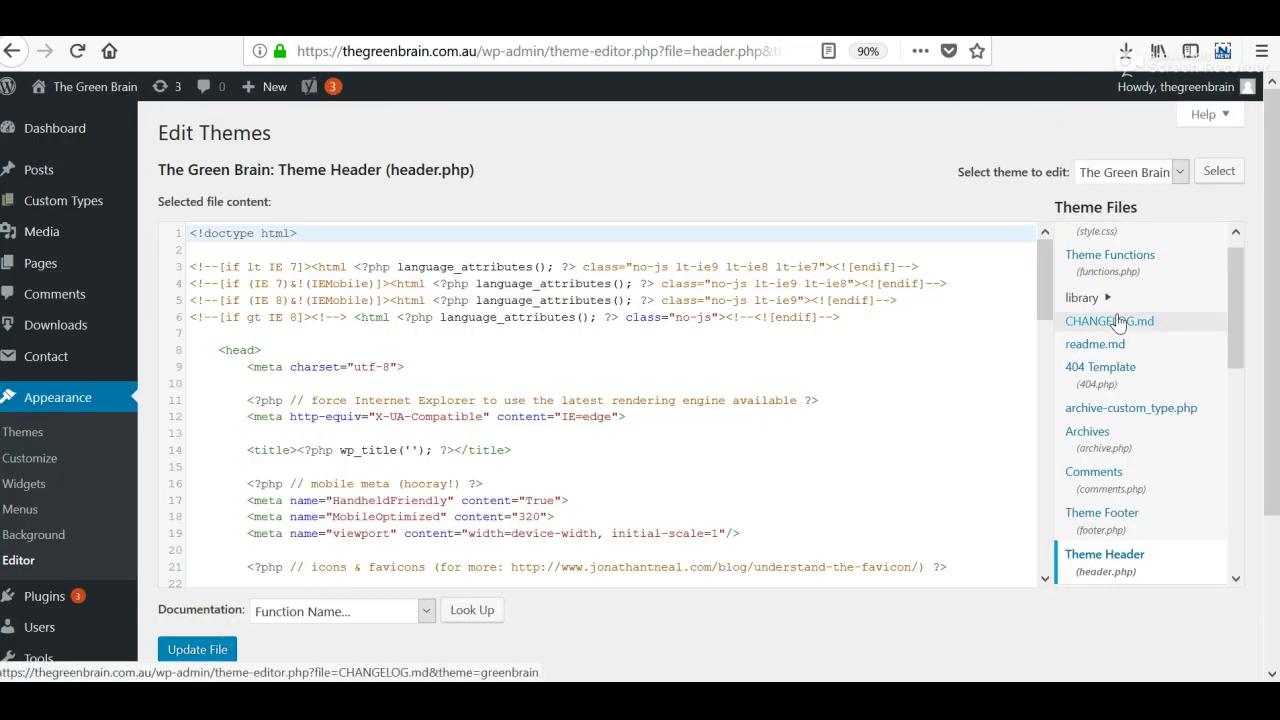
# Step: Examine the PHP block inside header.php's Google Analytics script that checks the user_is_admin cookie and sets dimension1
pyautogui.scroll(-2, 817, 471)
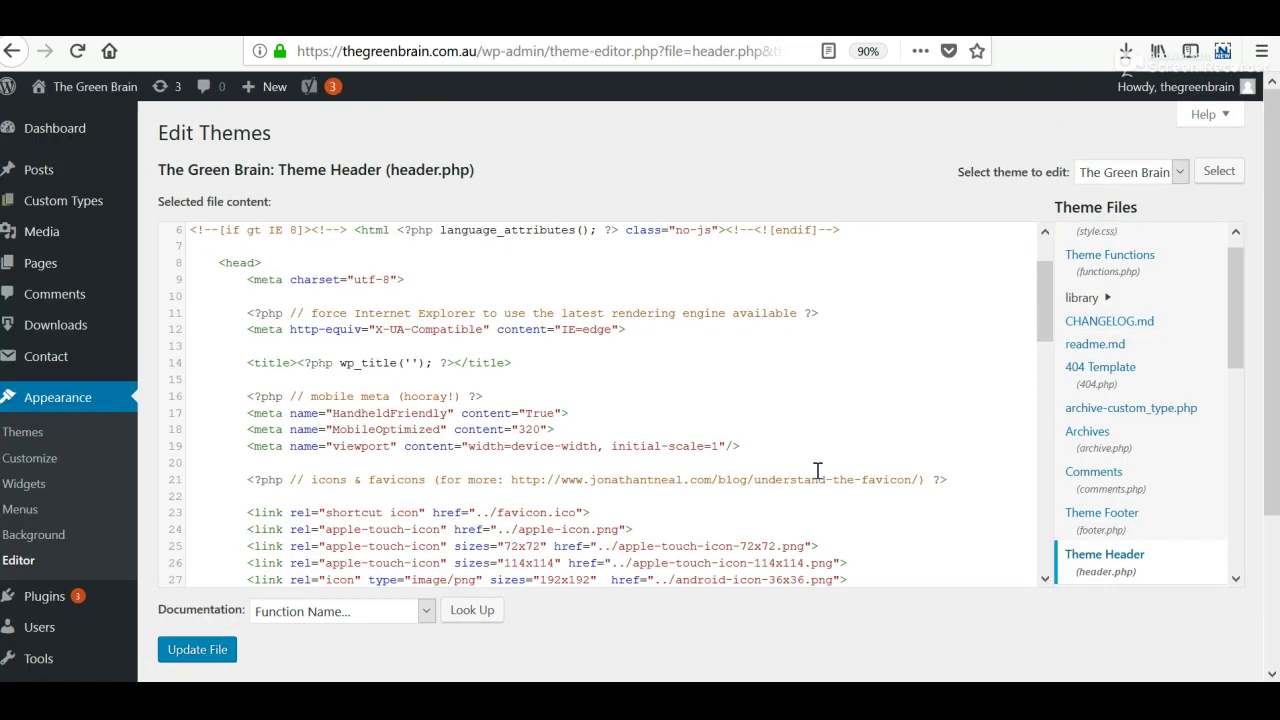
pyautogui.scroll(-4, 817, 471)
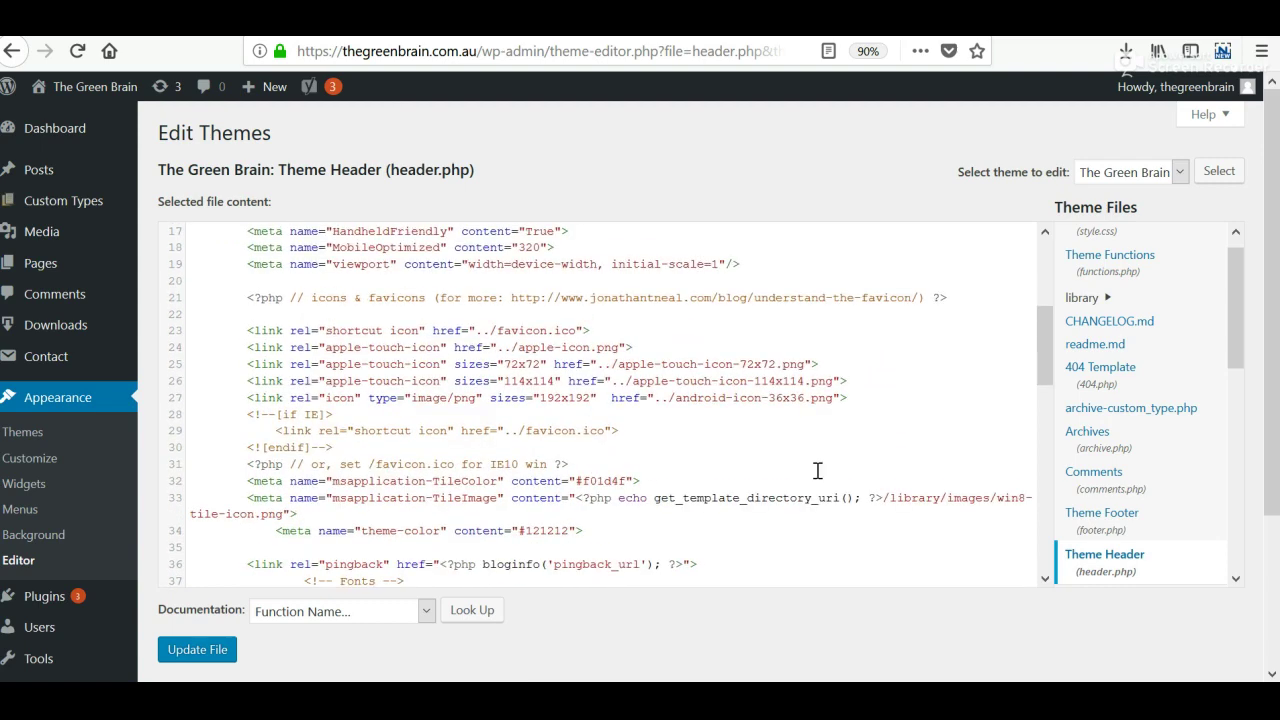
pyautogui.scroll(-2, 817, 471)
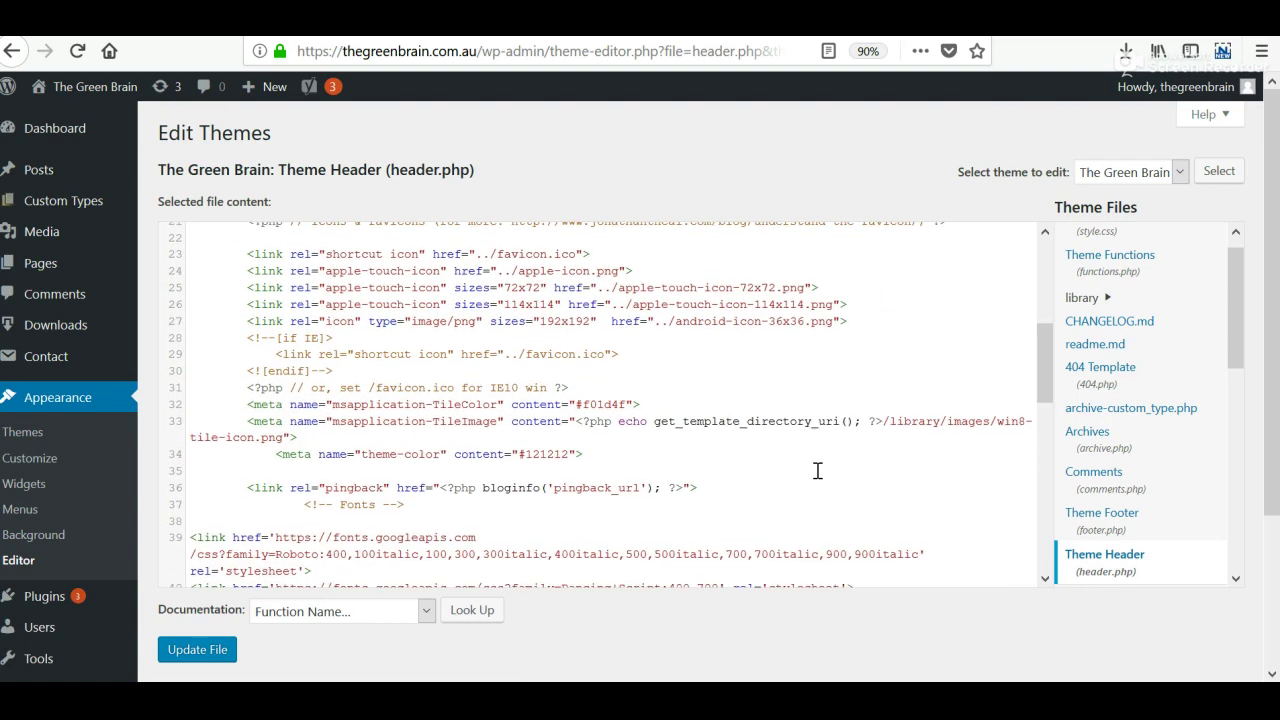
pyautogui.scroll(-1, 817, 471)
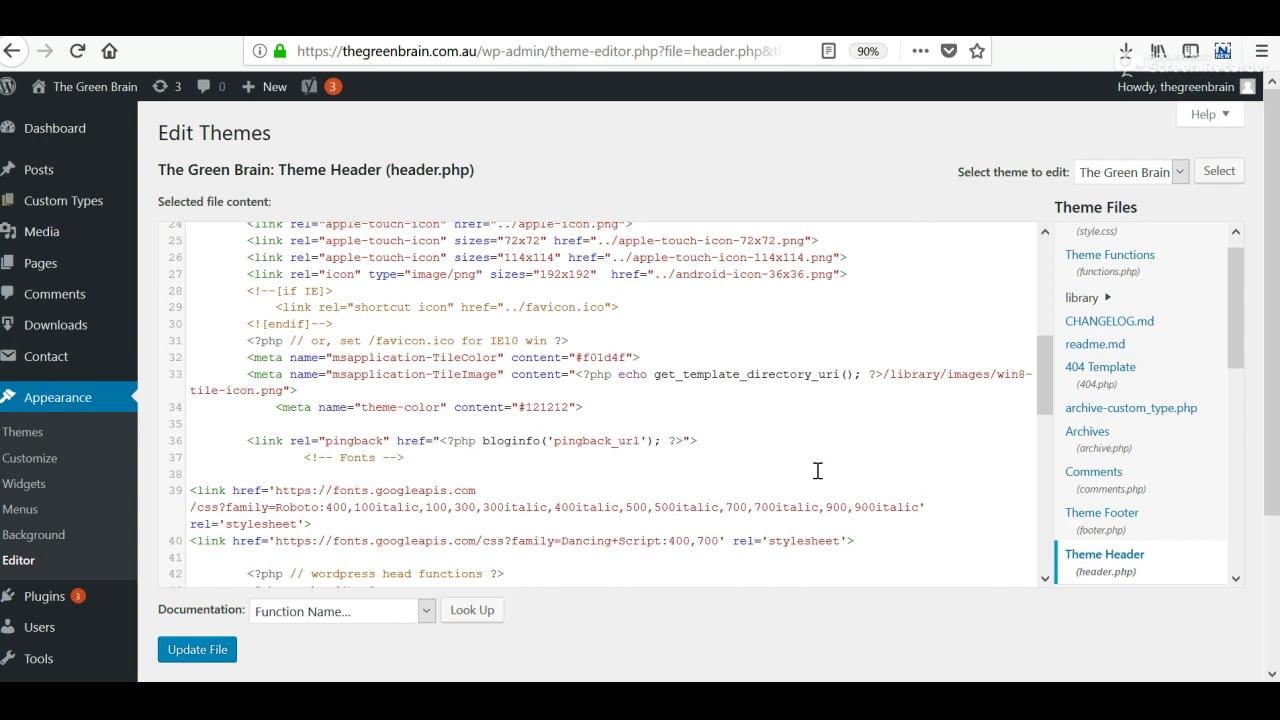
pyautogui.scroll(-6, 817, 470)
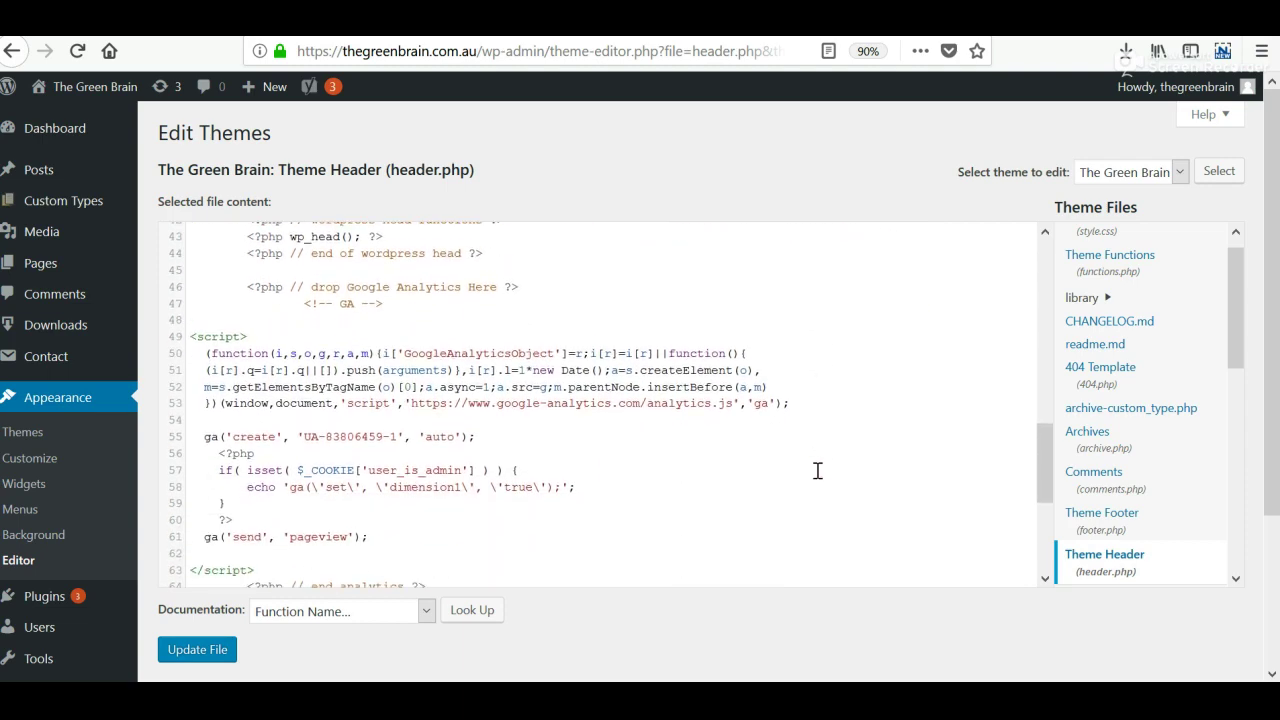
pyautogui.scroll(-1, 817, 470)
pyautogui.doubleClick(229, 404)
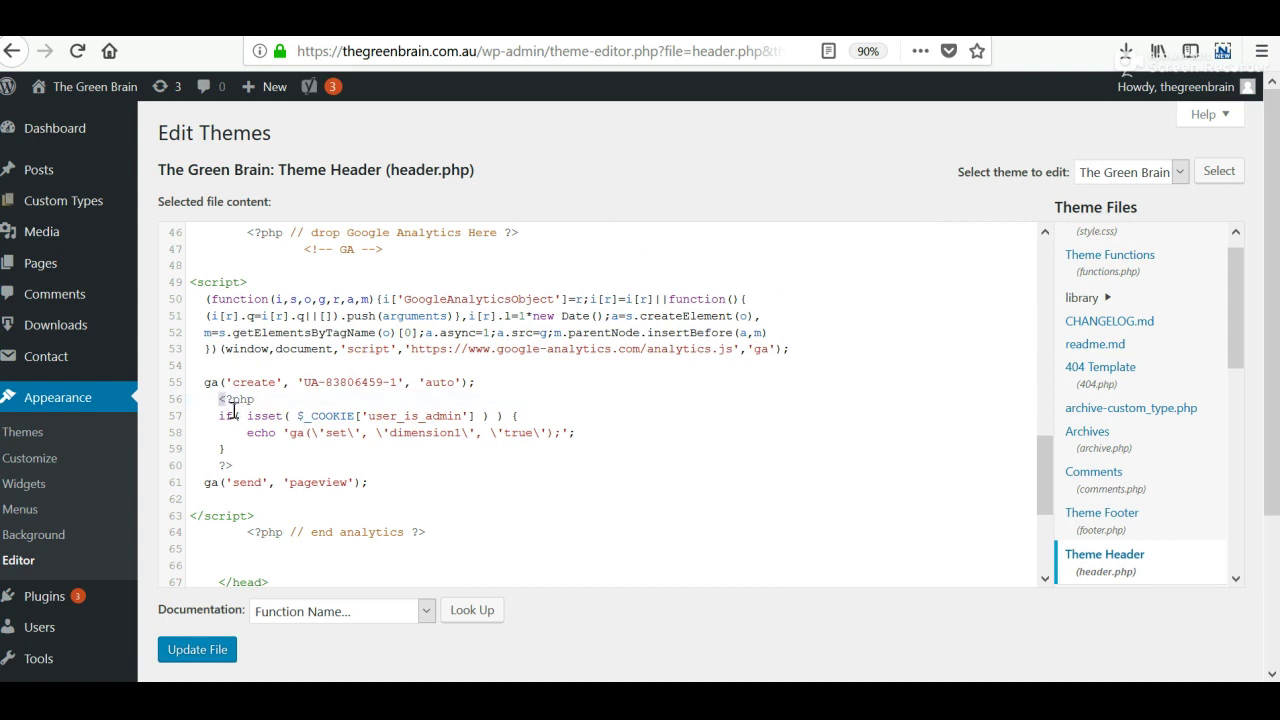
pyautogui.moveTo(232, 410); pyautogui.dragTo(286, 464)
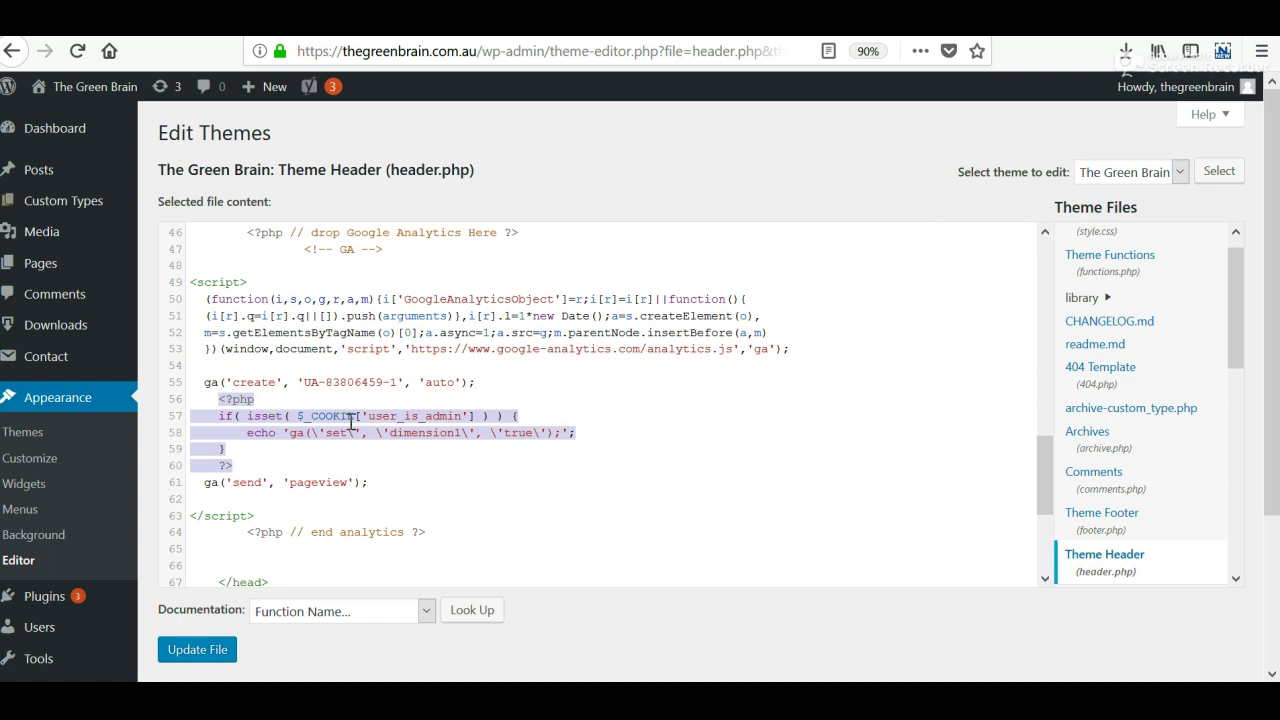
pyautogui.click(400, 430)
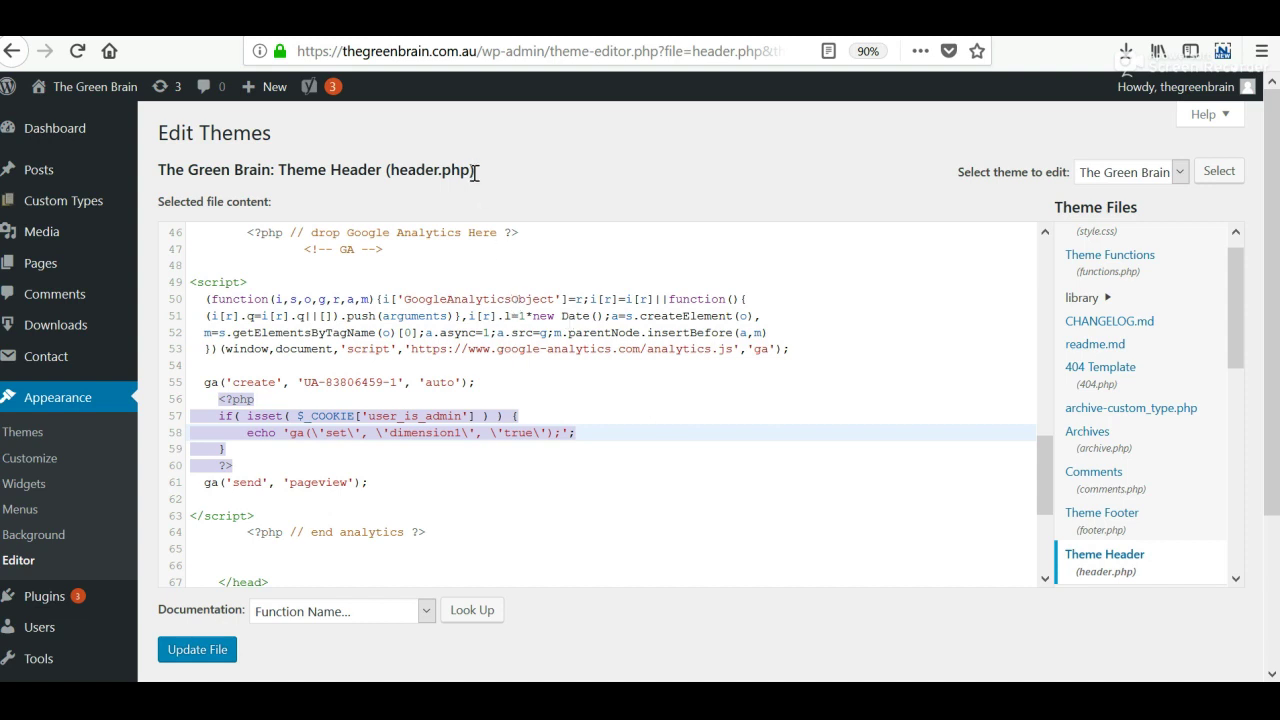
# Step: Open Theme Functions (functions.php) and examine the my_exclude_admin_cookie function and the is_admin() condition at the end of the file
pyautogui.click(1121, 282)
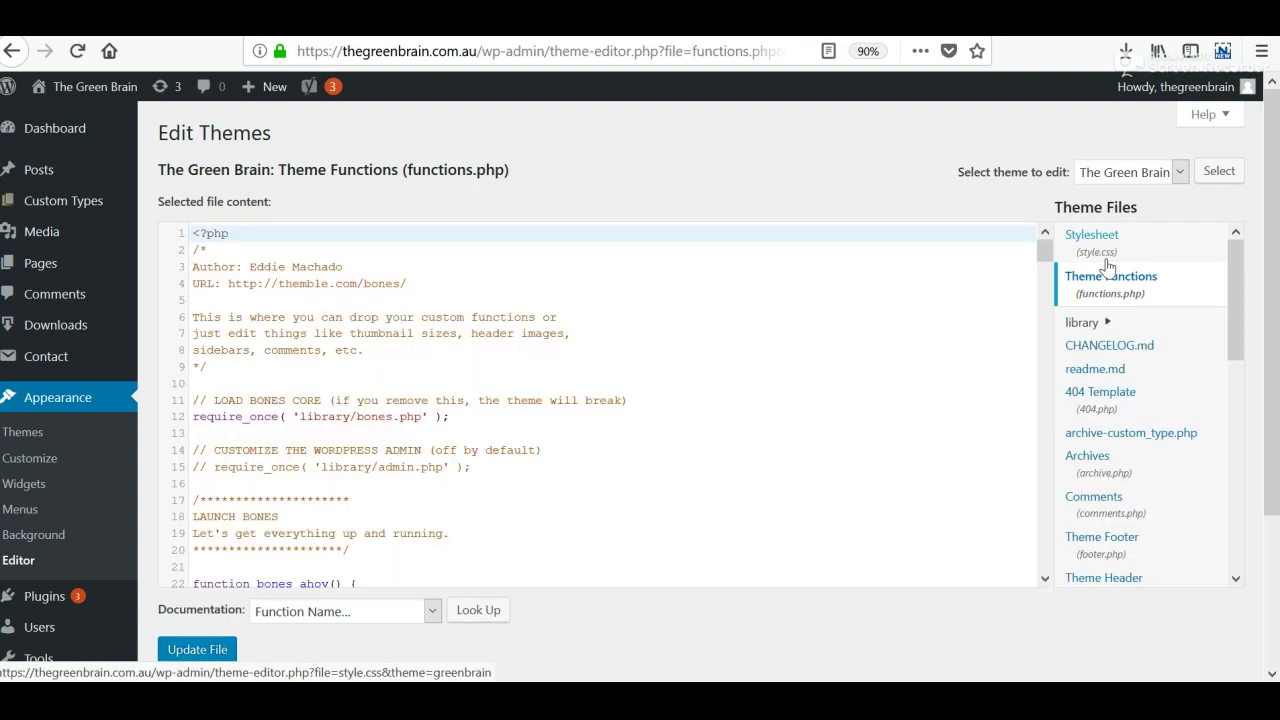
pyautogui.scroll(-5, 804, 441)
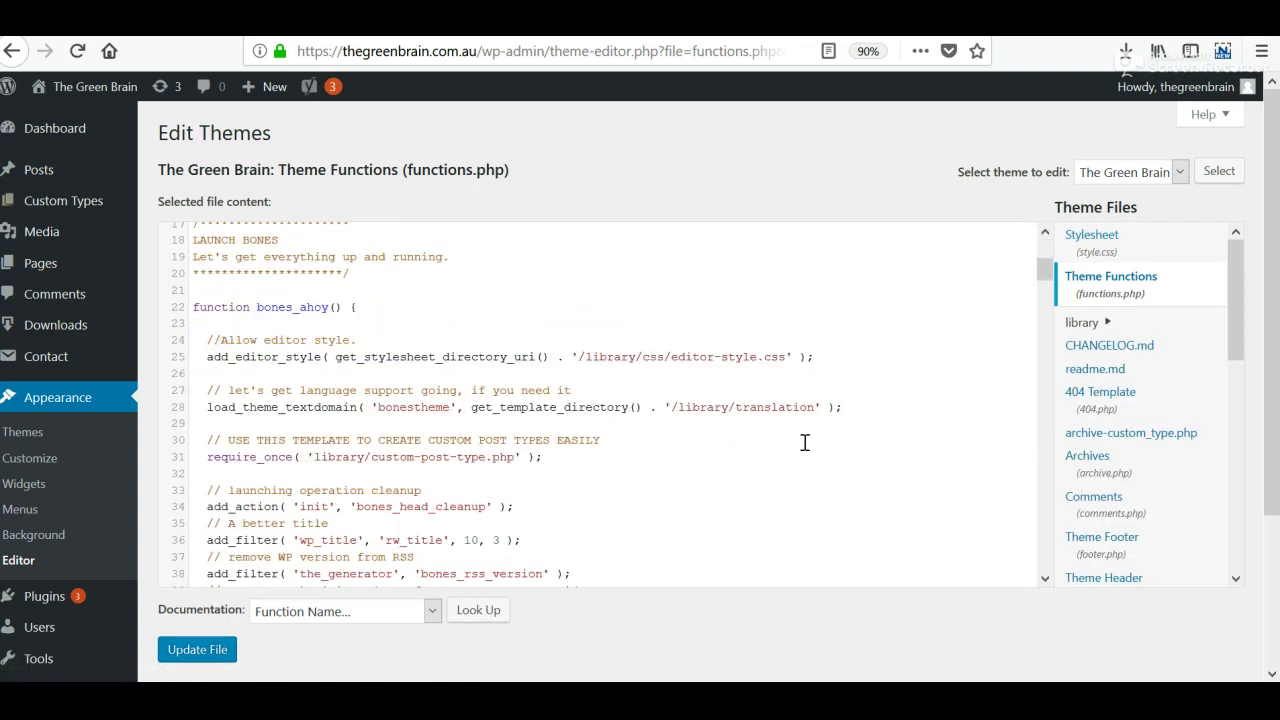
pyautogui.scroll(-20, 804, 441)
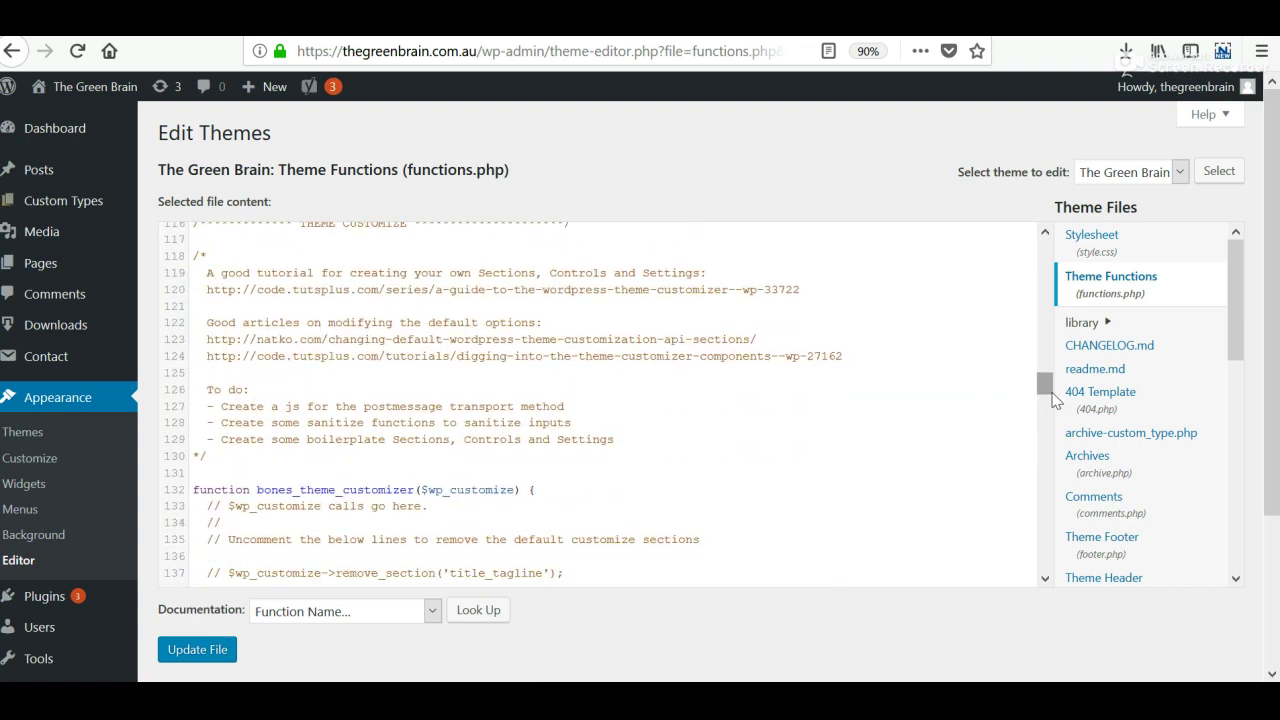
pyautogui.moveTo(1051, 393); pyautogui.dragTo(1057, 609)
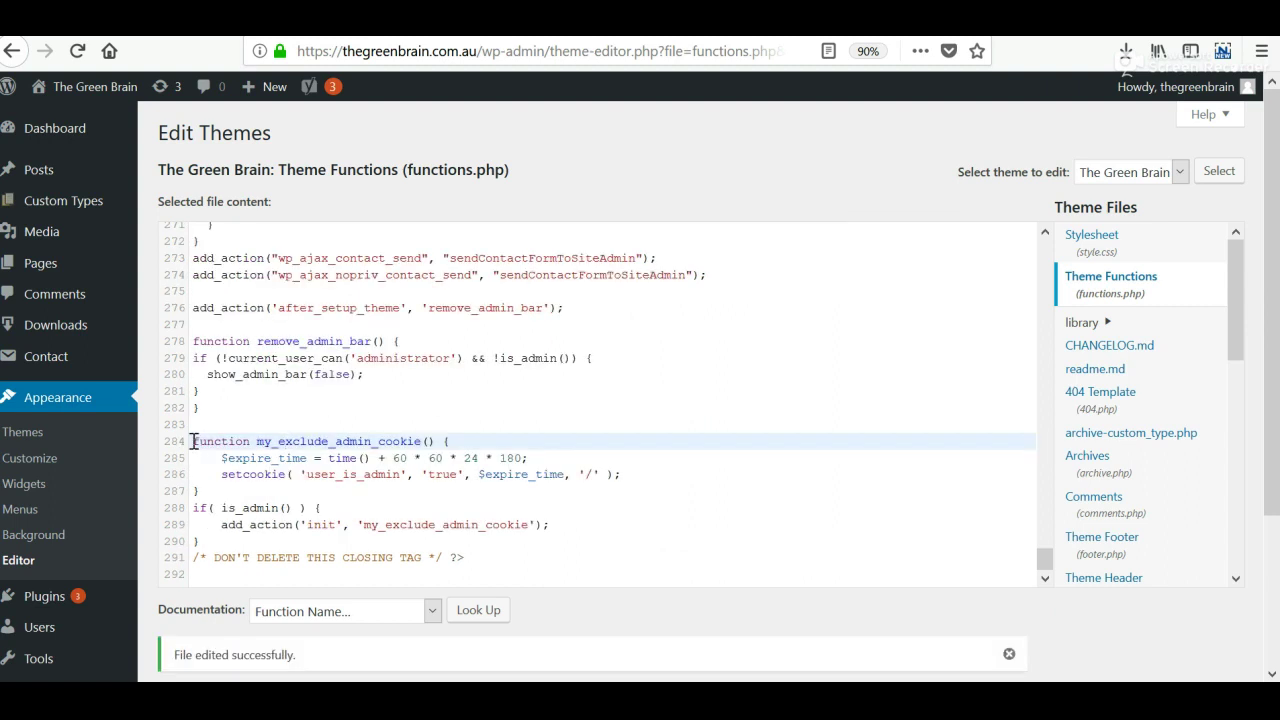
pyautogui.moveTo(193, 441); pyautogui.dragTo(230, 490)
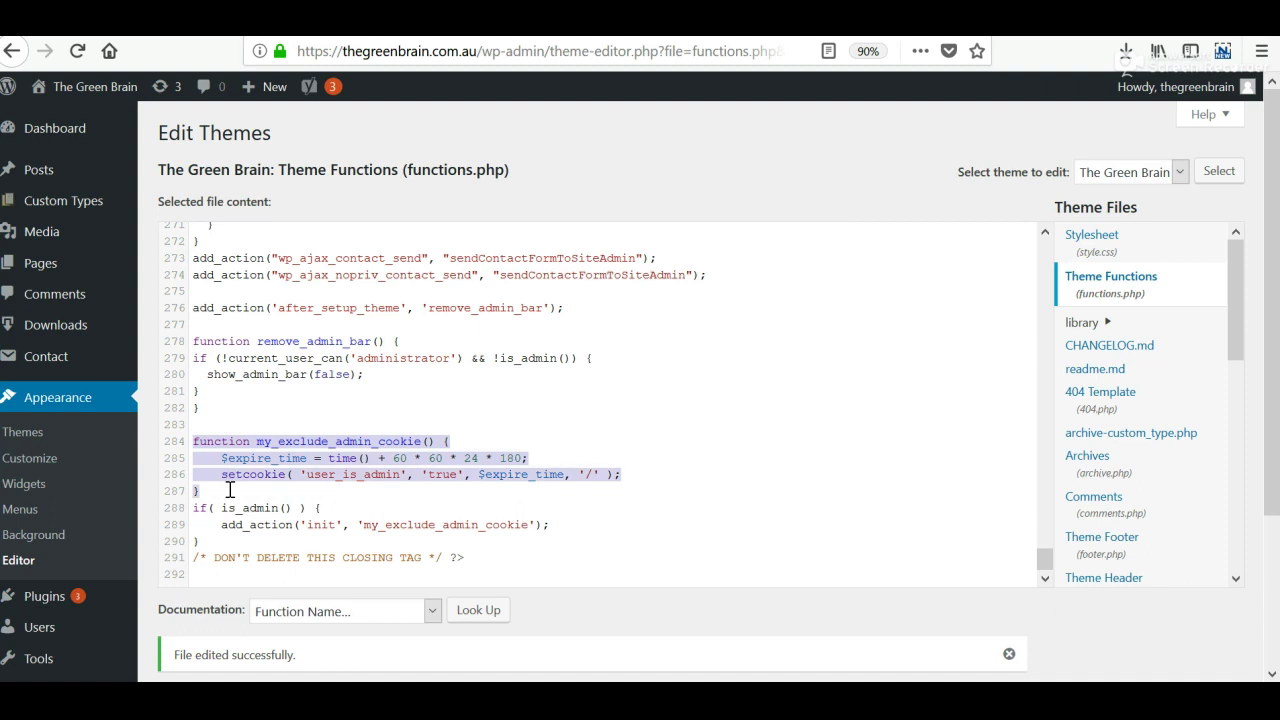
pyautogui.click(205, 510)
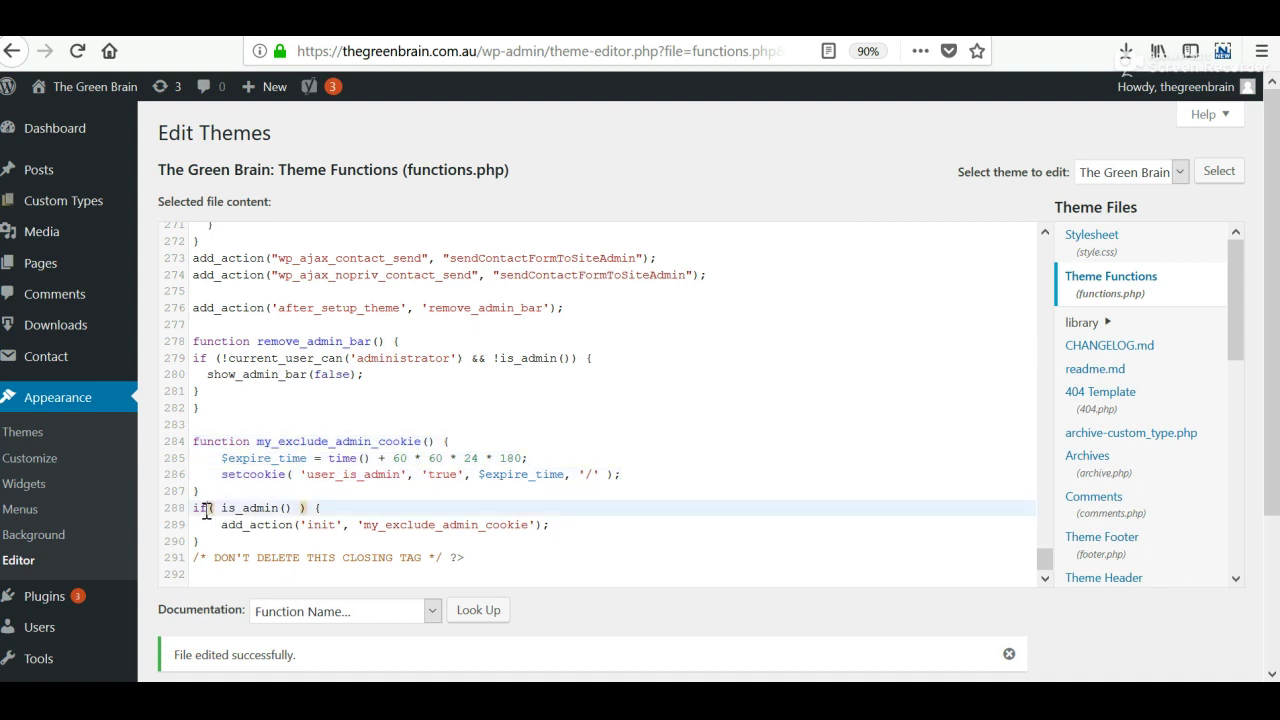
pyautogui.moveTo(194, 508); pyautogui.dragTo(224, 549)
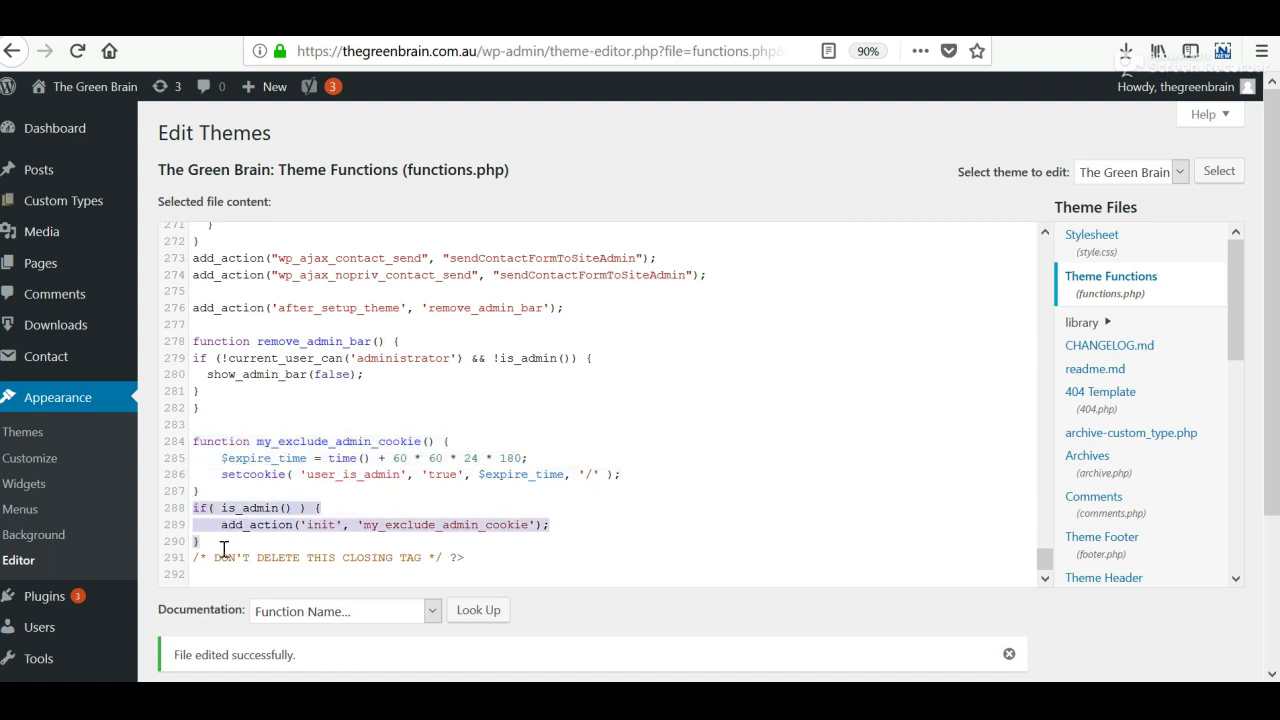